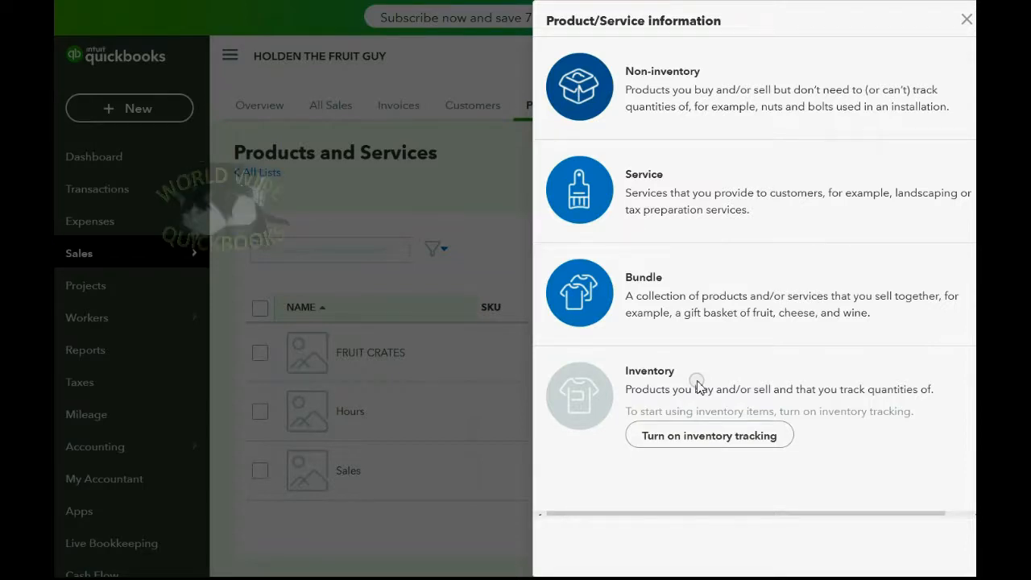
# Close the new product/service form and look through the full list of standard reports for inventory reports
pyautogui.click(966, 19)
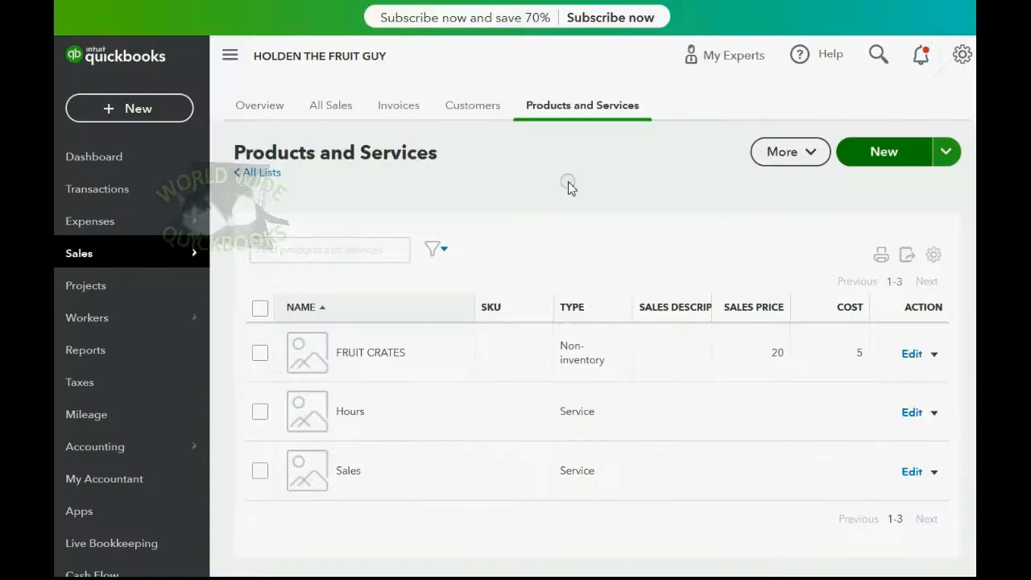
pyautogui.click(123, 358)
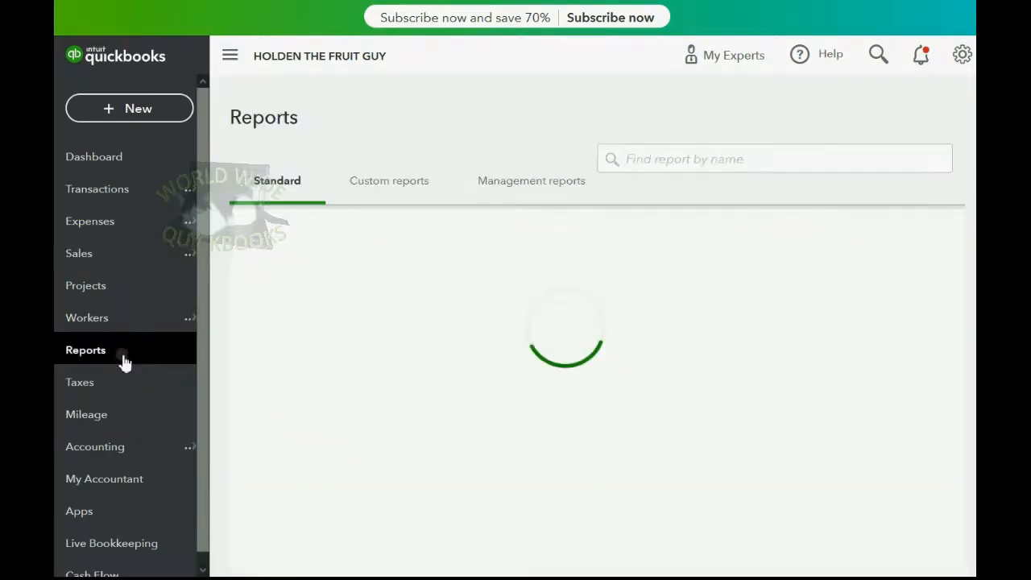
pyautogui.scroll(-3, 396, 367)
pyautogui.scroll(-5, 402, 379)
pyautogui.scroll(-4, 407, 386)
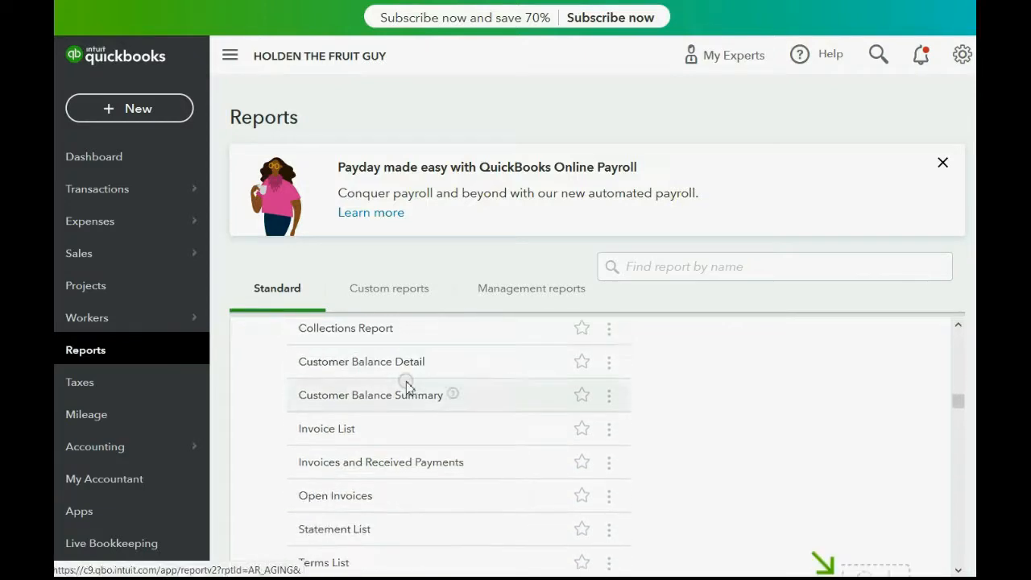
pyautogui.scroll(-5, 407, 387)
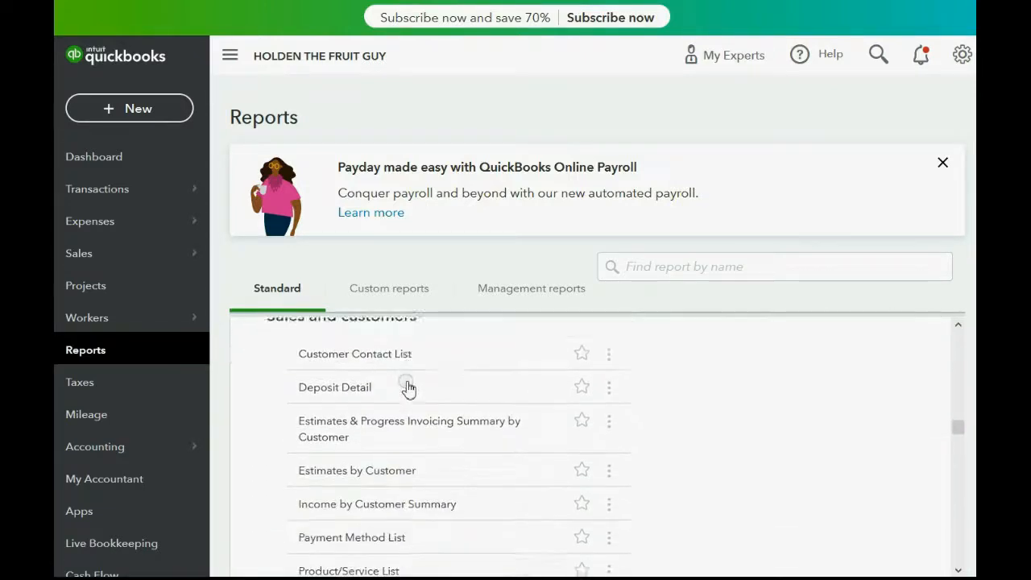
pyautogui.scroll(-4, 407, 387)
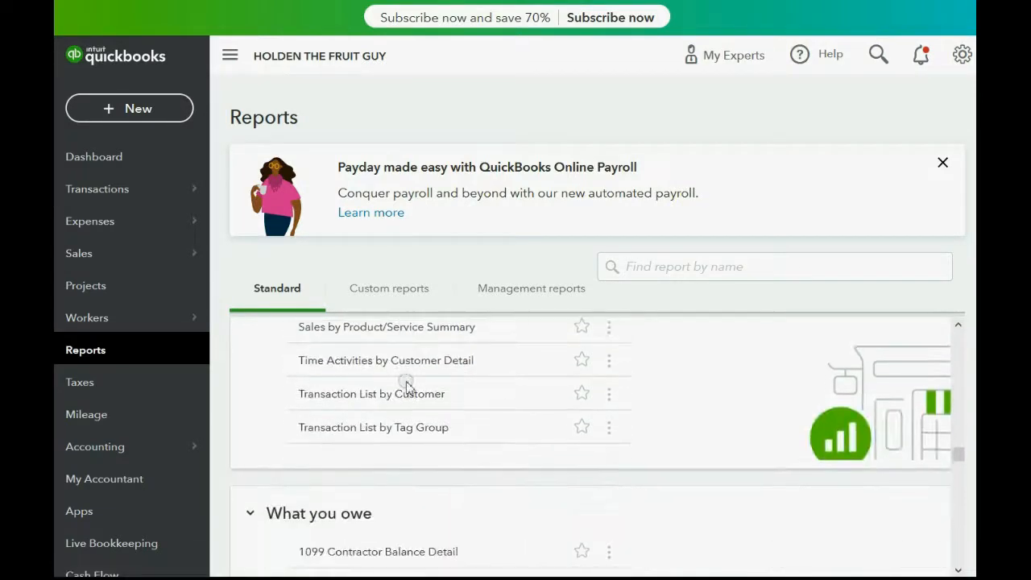
pyautogui.scroll(-5, 407, 388)
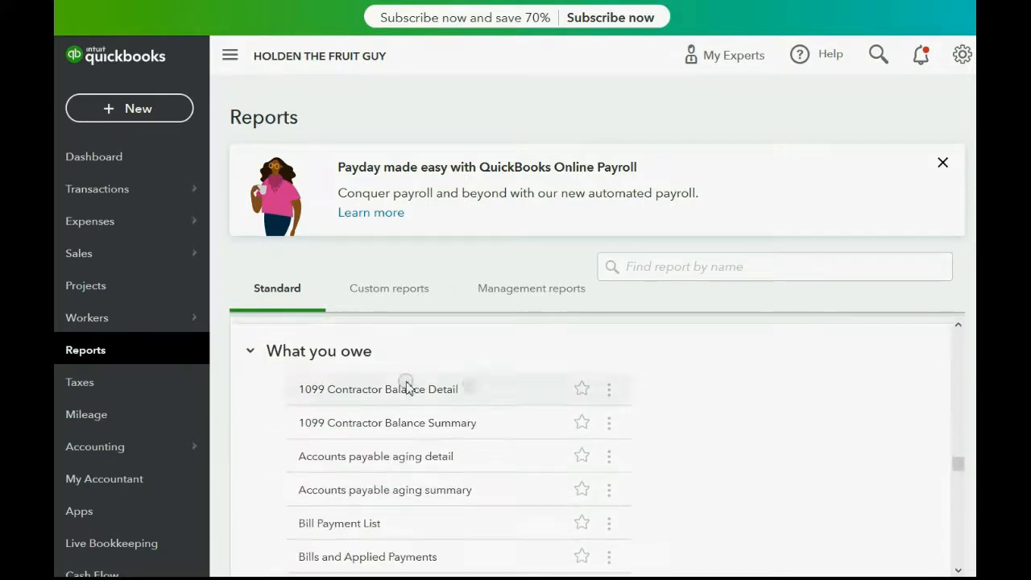
pyautogui.scroll(-6, 406, 387)
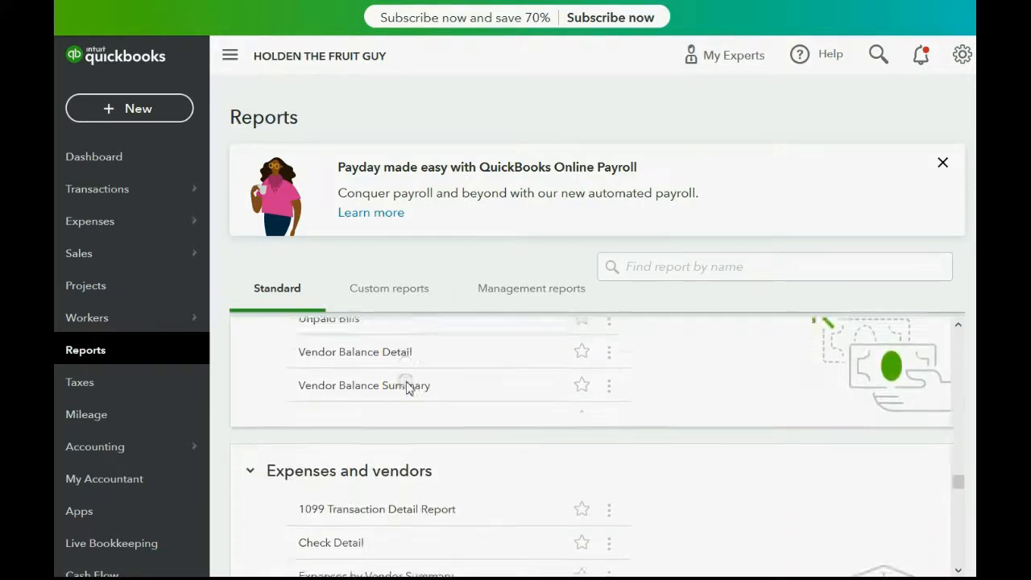
pyautogui.scroll(-6, 406, 388)
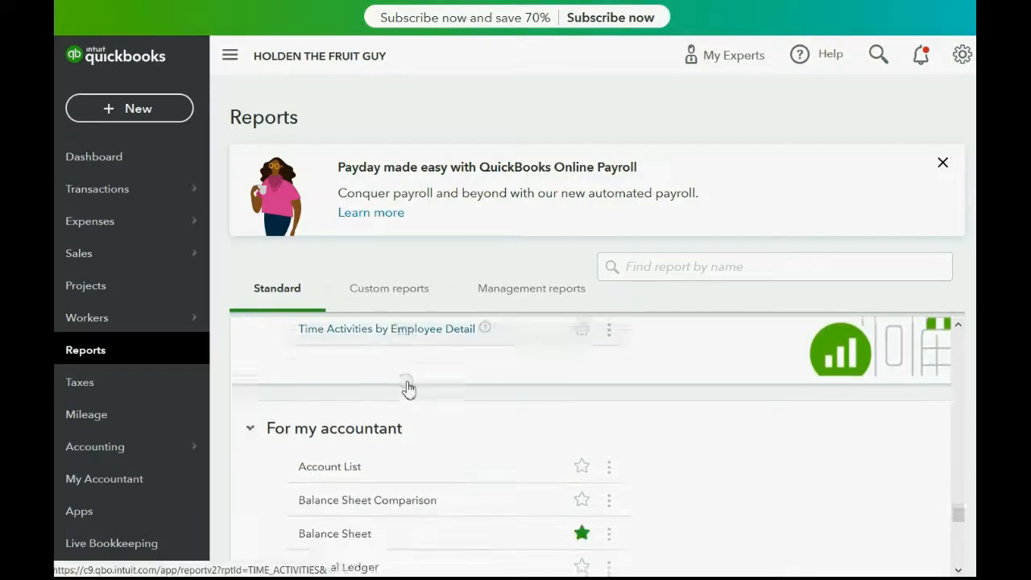
pyautogui.scroll(-2, 406, 388)
pyautogui.scroll(-5, 407, 387)
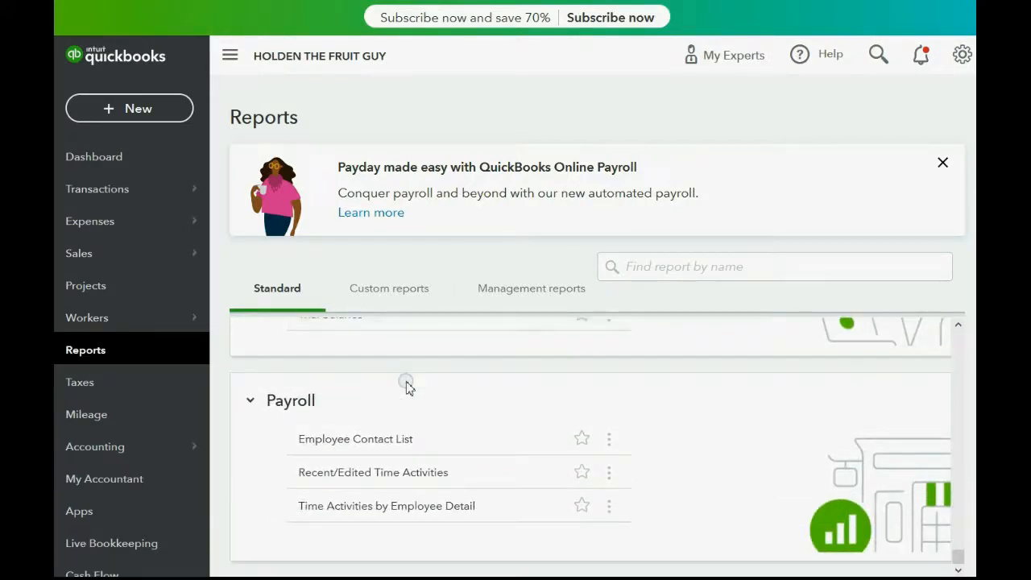
pyautogui.scroll(13, 407, 388)
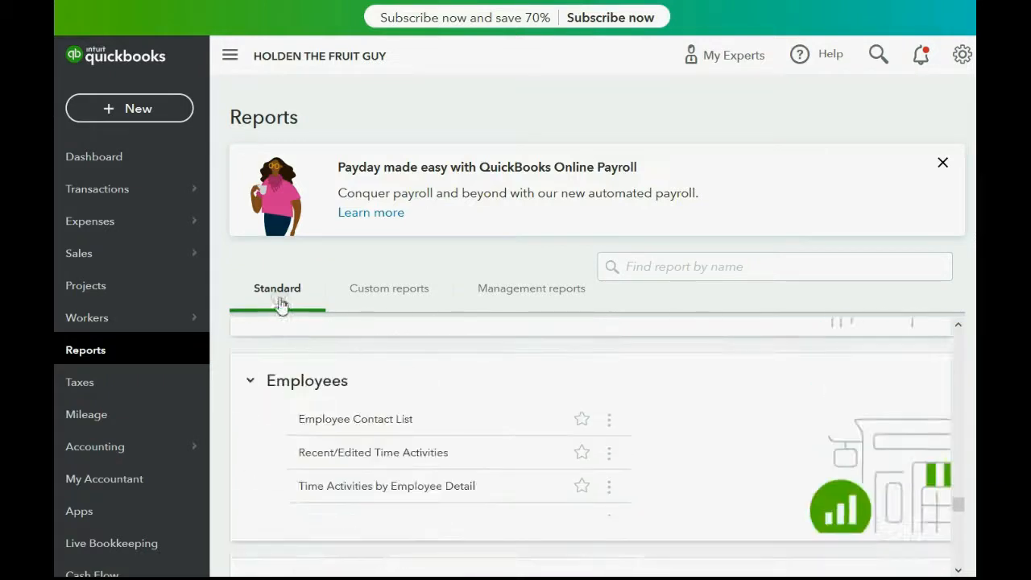
pyautogui.scroll(6, 445, 383)
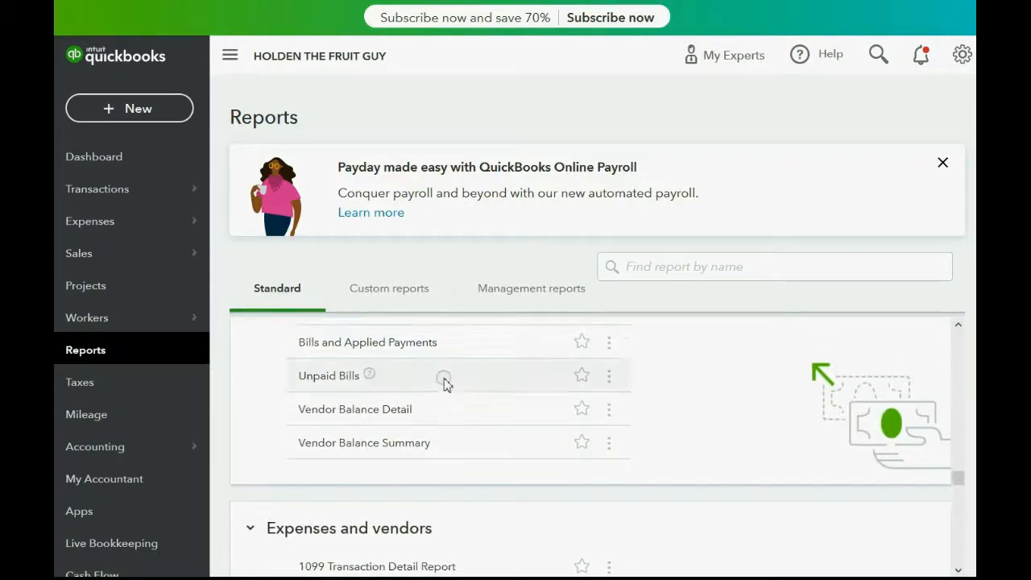
pyautogui.scroll(5, 441, 375)
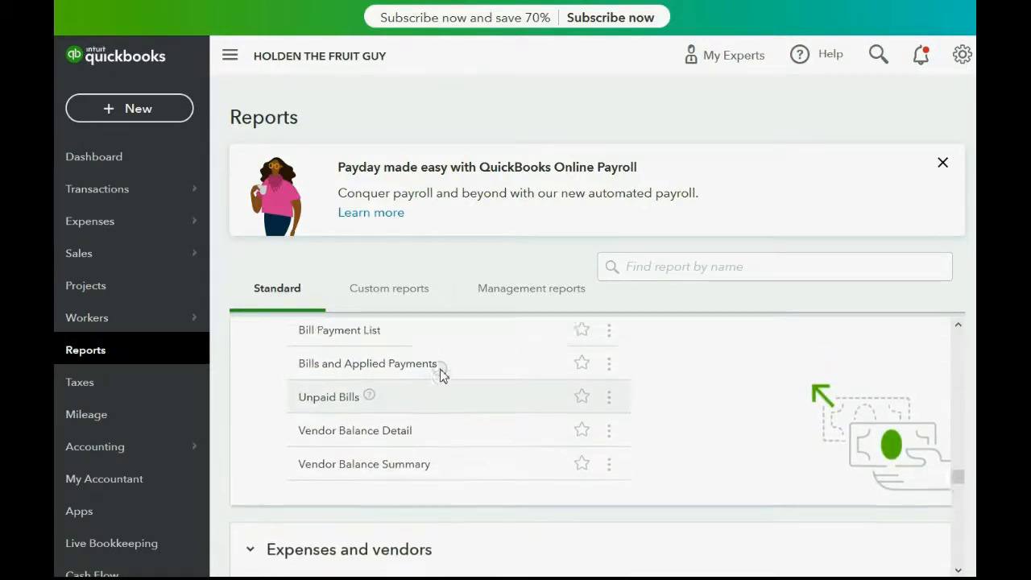
pyautogui.scroll(6, 441, 376)
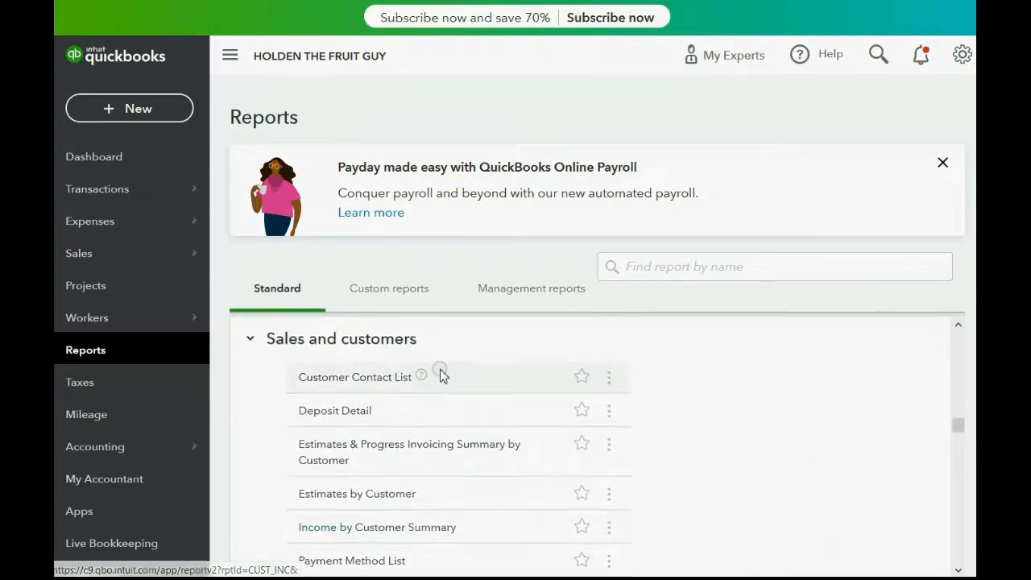
pyautogui.scroll(3, 442, 375)
pyautogui.scroll(10, 441, 375)
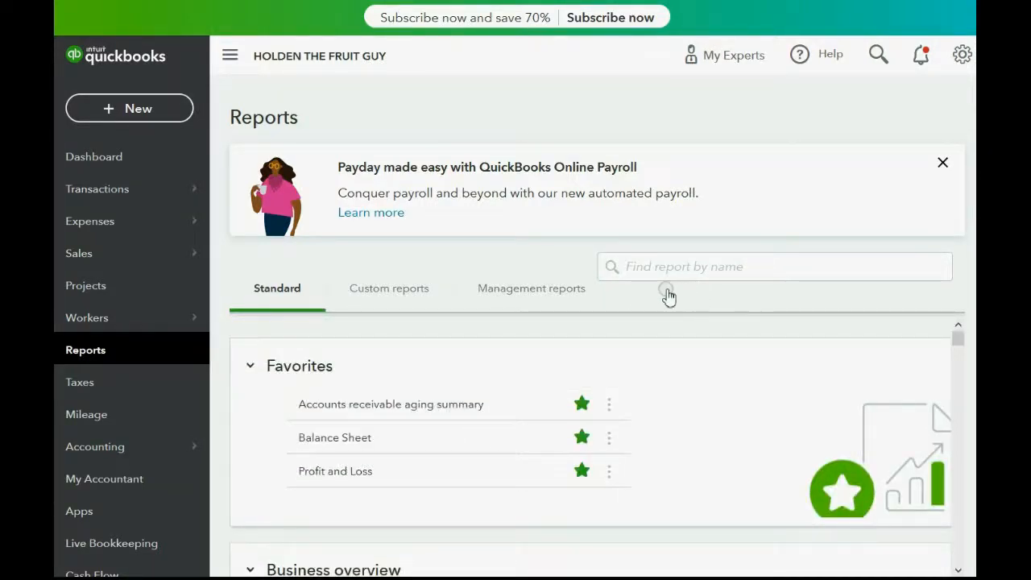
# Open Account and Settings and review the billing and subscription, usage, sales, expenses and payments settings
pyautogui.click(962, 57)
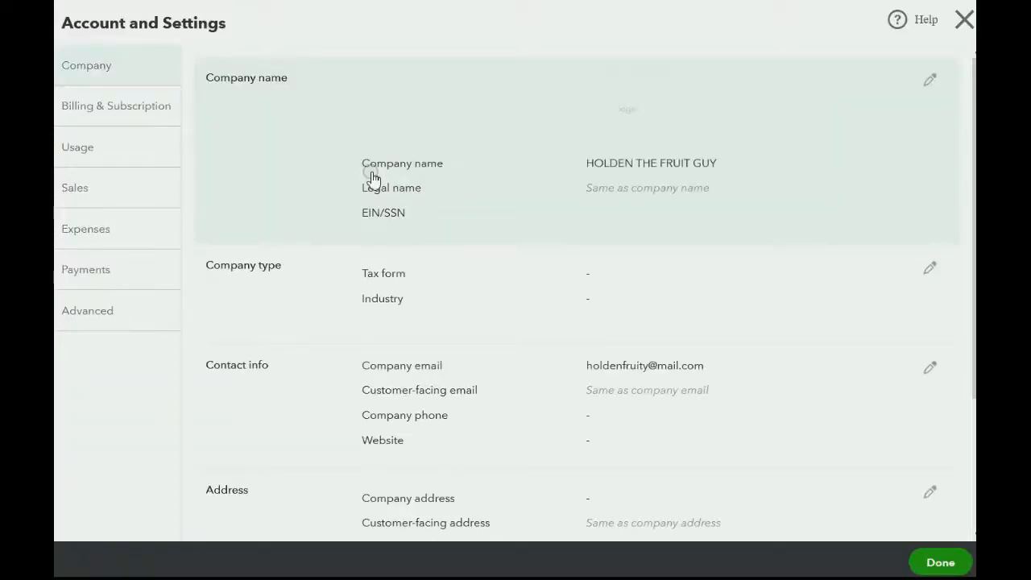
pyautogui.click(134, 113)
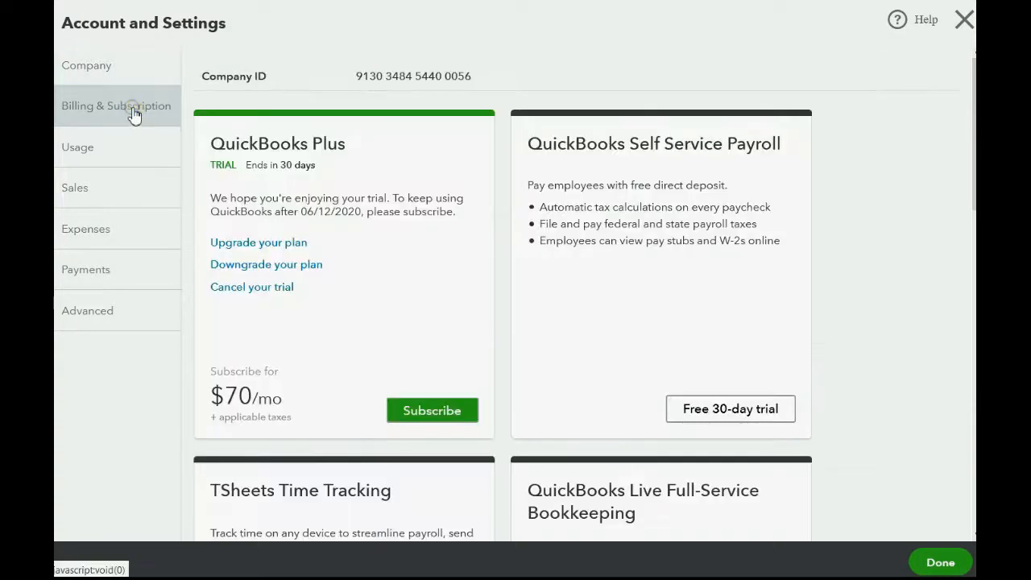
pyautogui.click(127, 150)
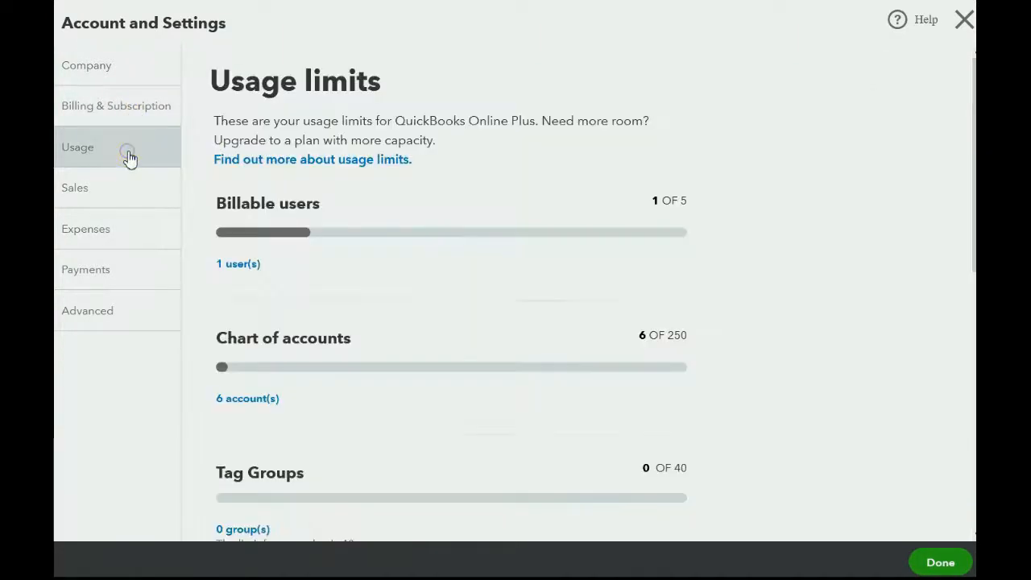
pyautogui.click(126, 191)
pyautogui.click(127, 230)
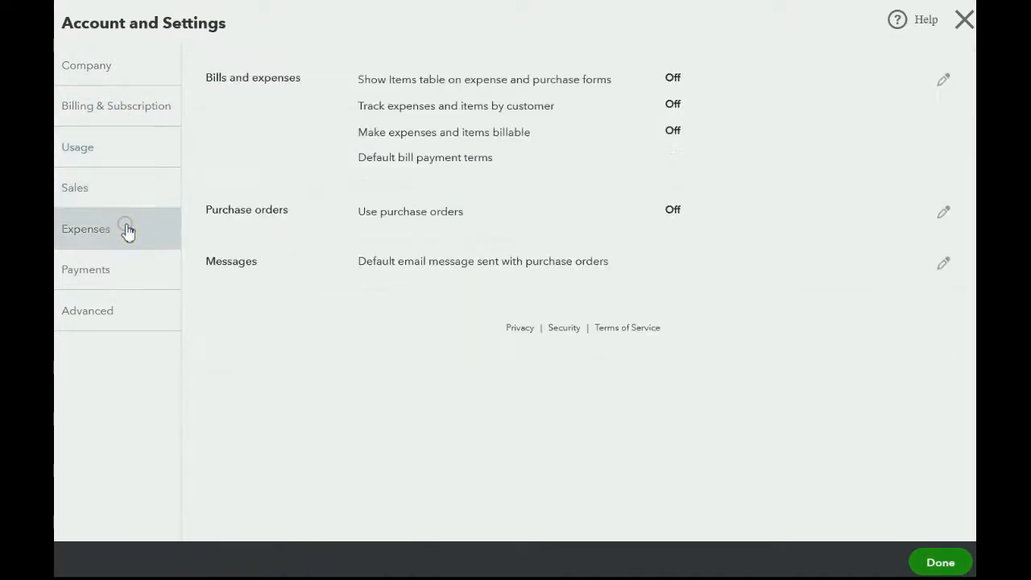
pyautogui.click(129, 270)
pyautogui.click(120, 189)
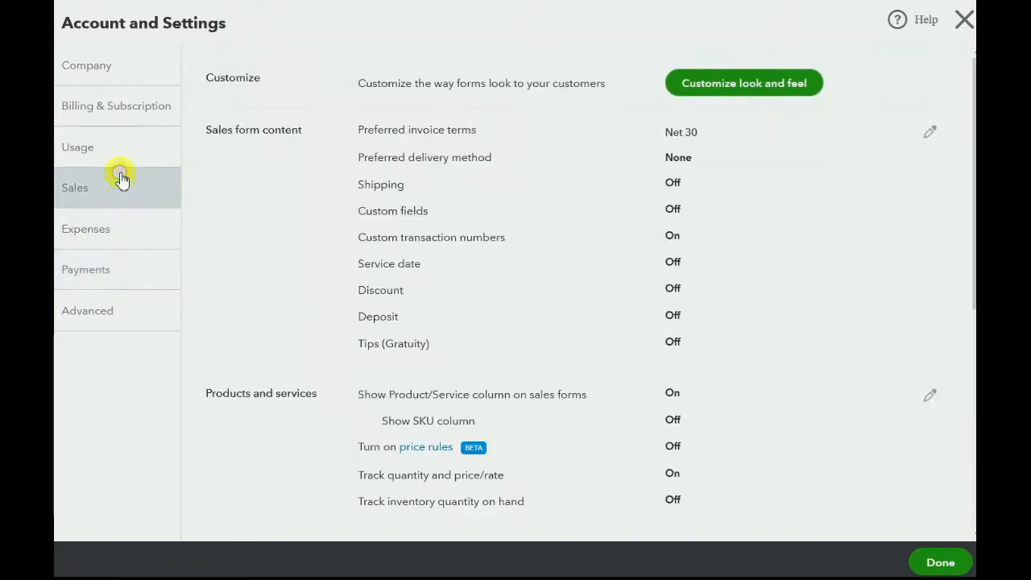
pyautogui.click(129, 230)
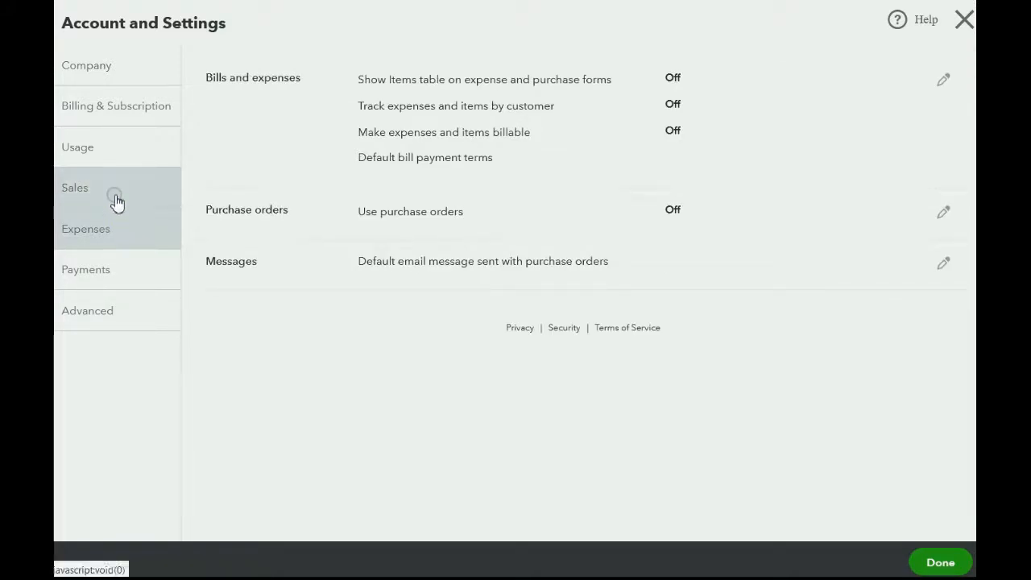
# Turn on Track inventory quantity on hand in the sales settings for products and services, save it, and close the settings
pyautogui.click(115, 200)
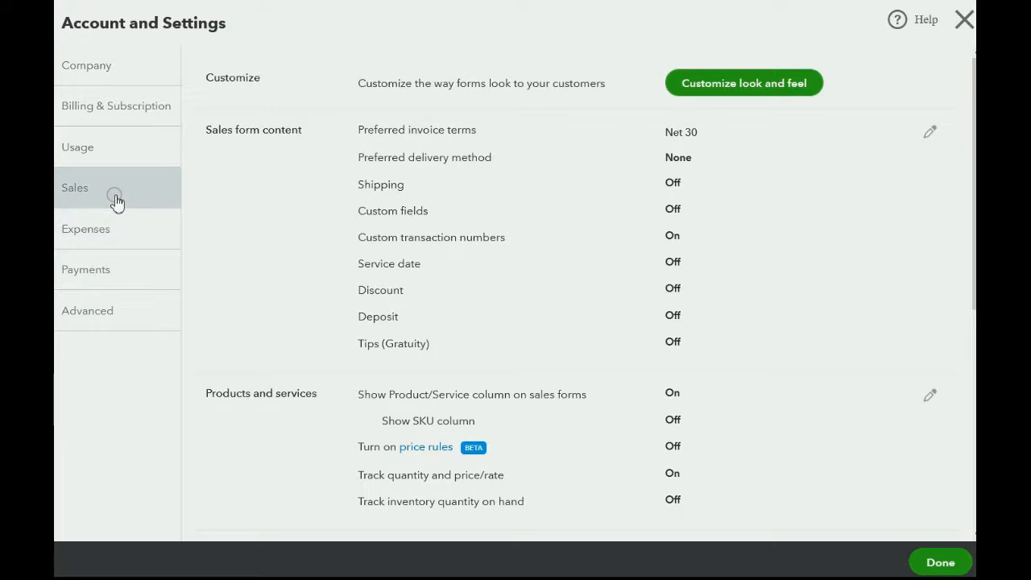
pyautogui.scroll(-2, 574, 221)
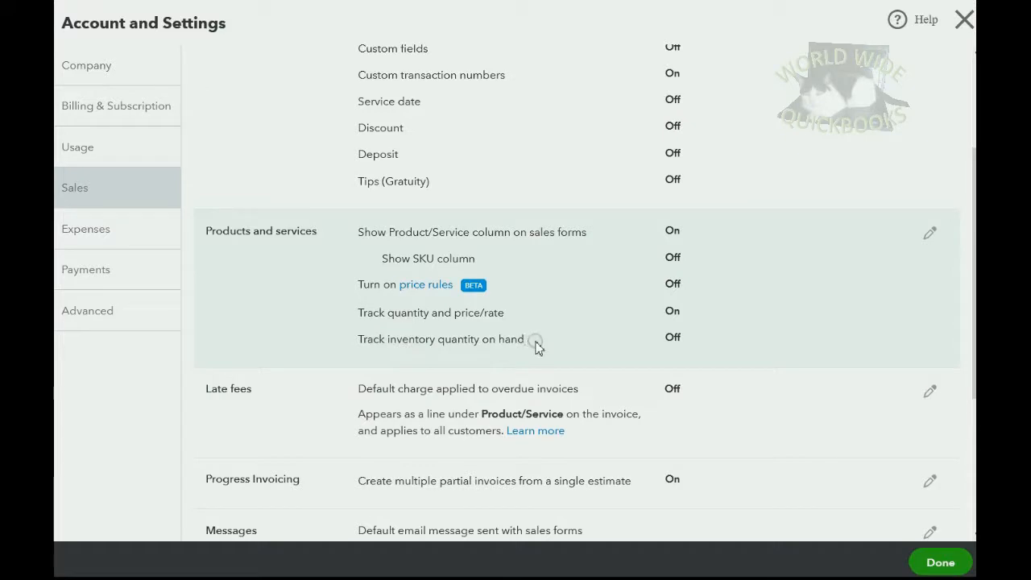
pyautogui.click(673, 339)
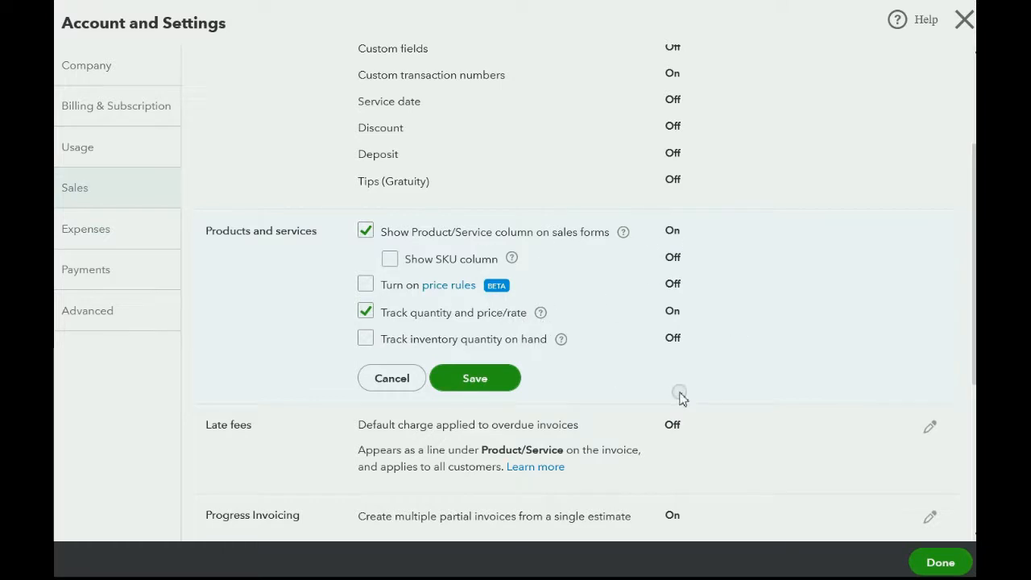
pyautogui.click(366, 338)
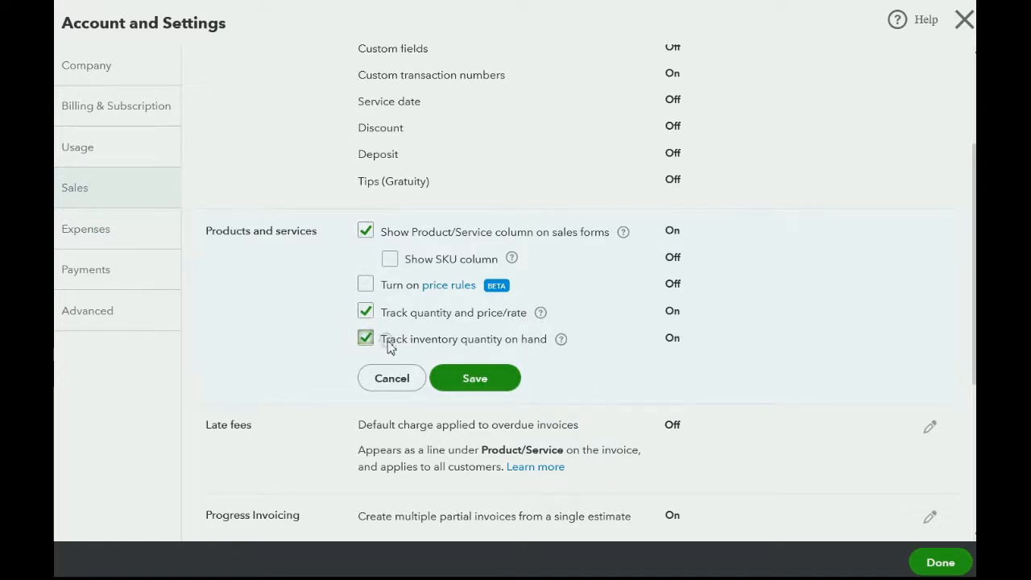
pyautogui.click(476, 377)
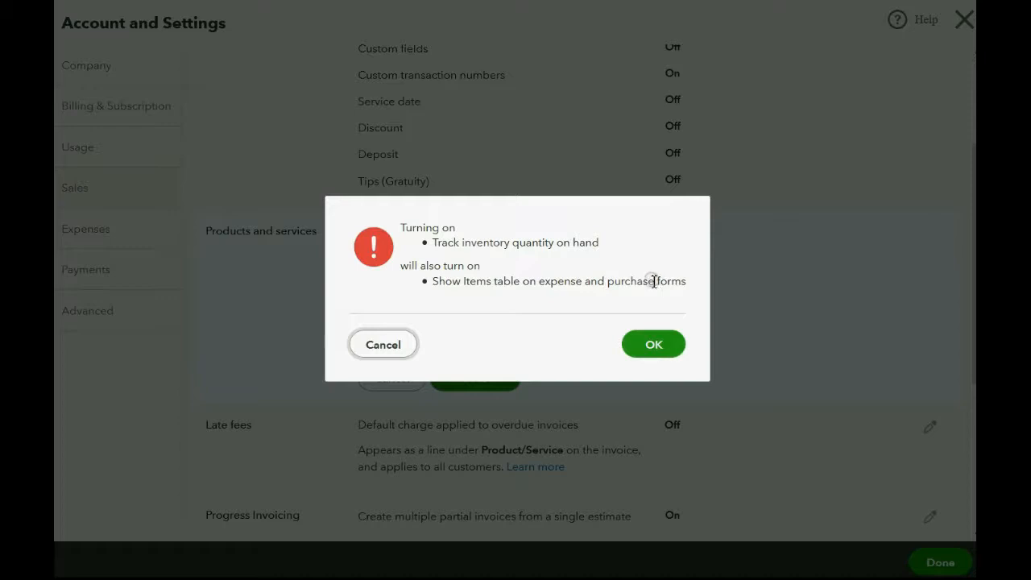
pyautogui.click(653, 345)
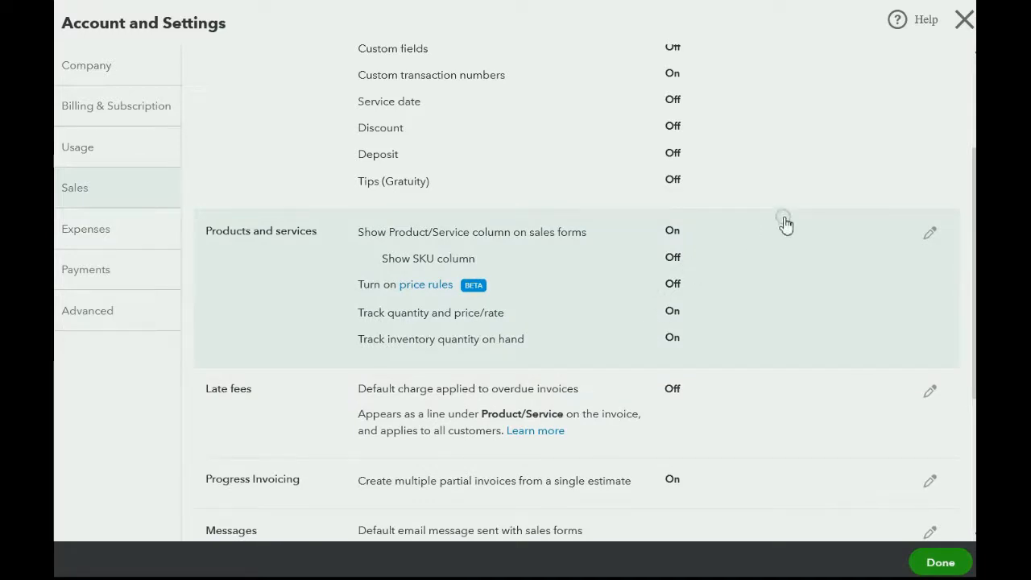
pyautogui.click(964, 20)
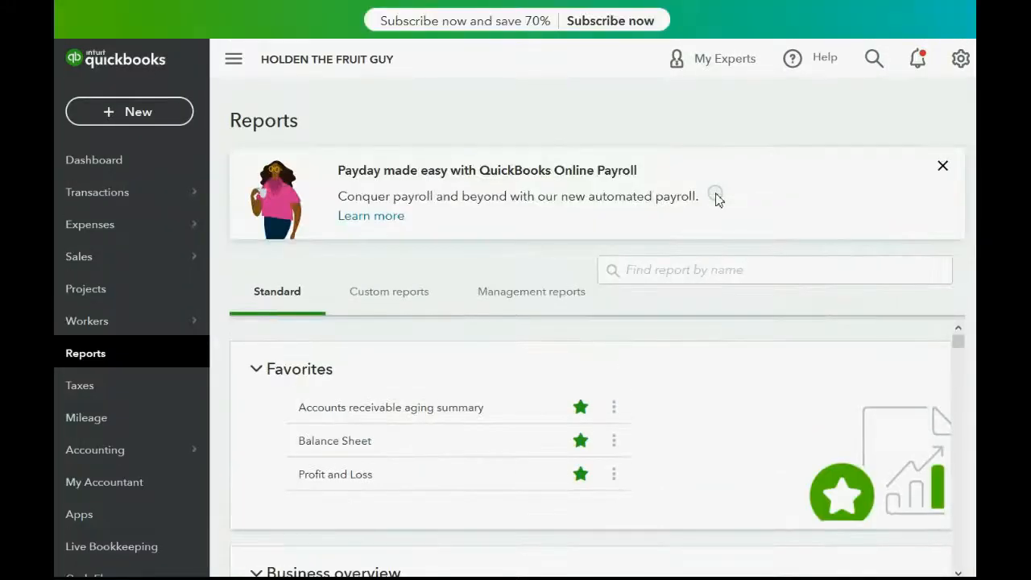
# Open the Inventory Valuation Detail report from the Sales and customers group of the standard reports
pyautogui.click(120, 363)
pyautogui.click(269, 292)
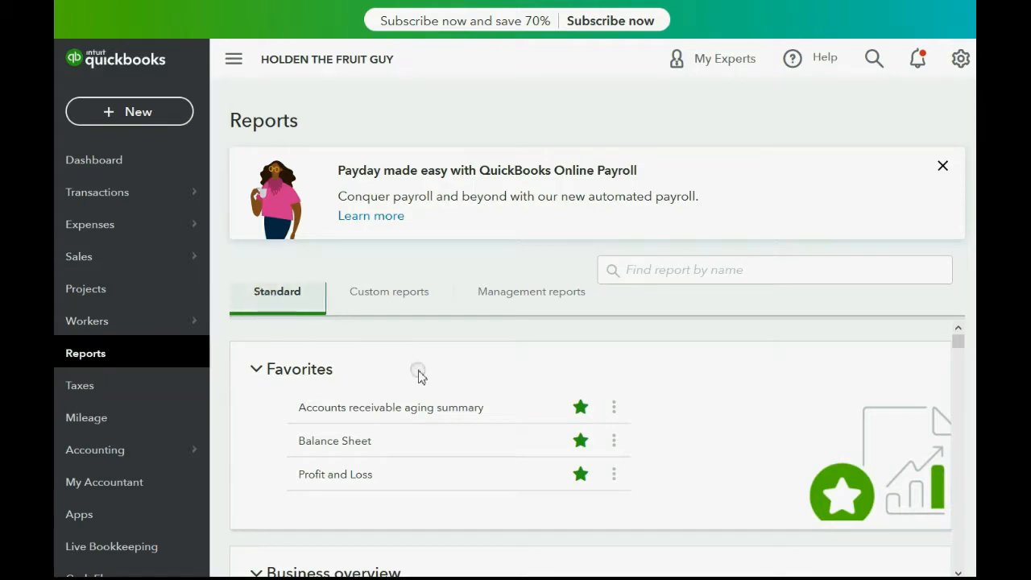
pyautogui.scroll(-10, 419, 387)
pyautogui.scroll(-8, 419, 414)
pyautogui.scroll(-5, 425, 414)
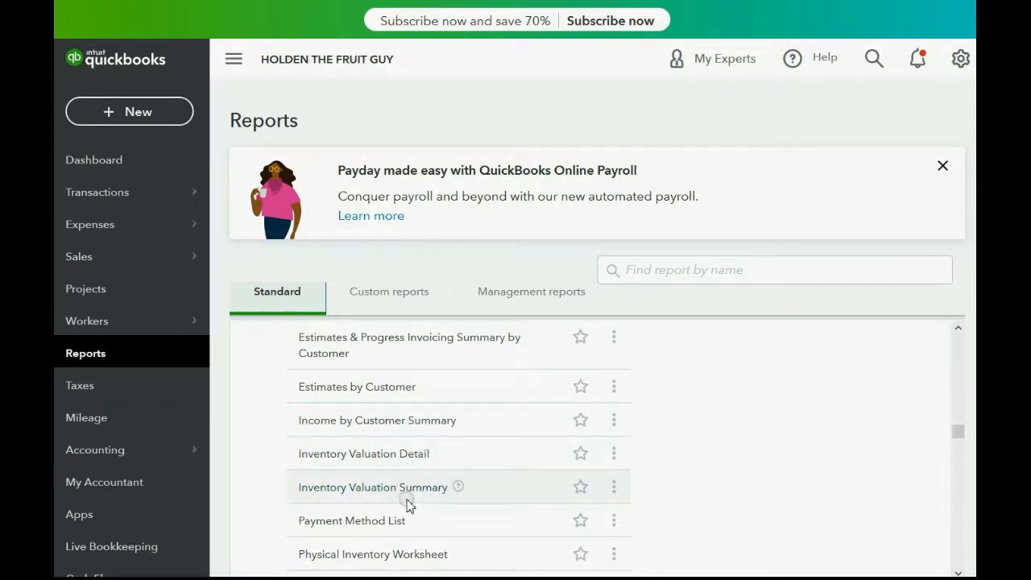
pyautogui.click(382, 454)
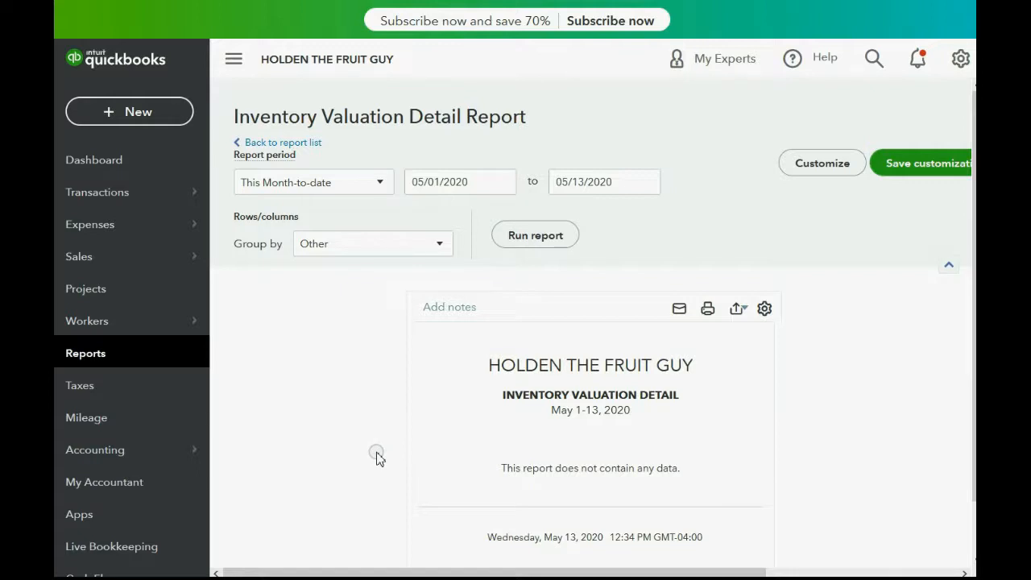
# Set the Inventory Valuation Detail report period to All Dates and run the report again
pyautogui.click(378, 186)
pyautogui.click(337, 212)
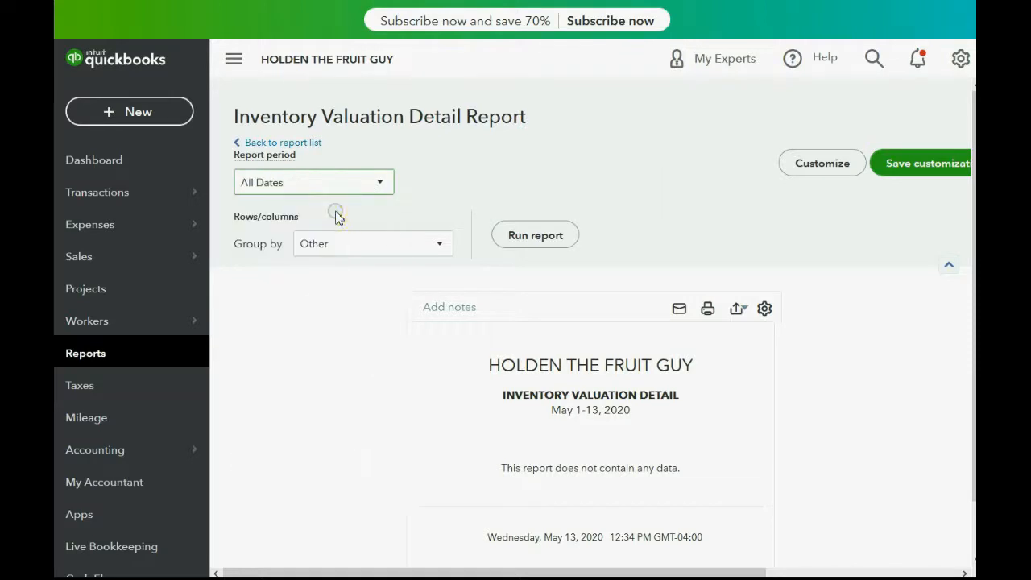
pyautogui.click(522, 239)
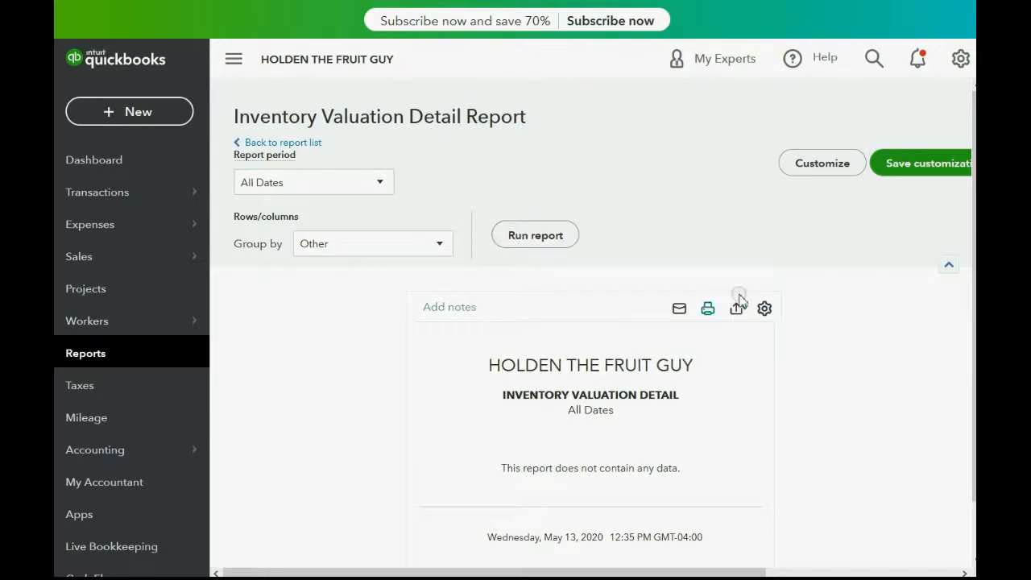
# Save the customized report under the name Inventory Valuation Detail and return to the Reports page
pyautogui.click(921, 165)
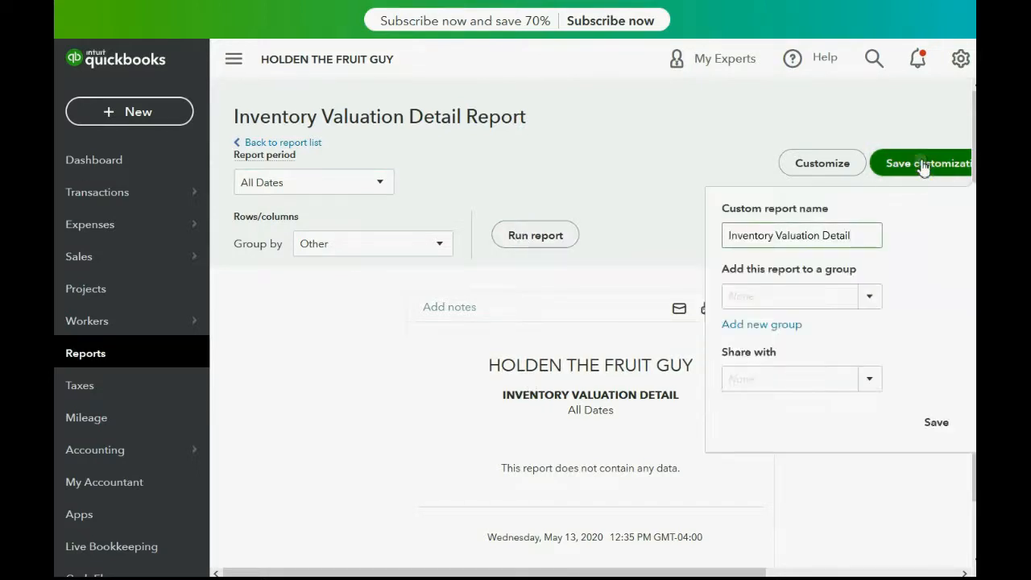
pyautogui.click(939, 423)
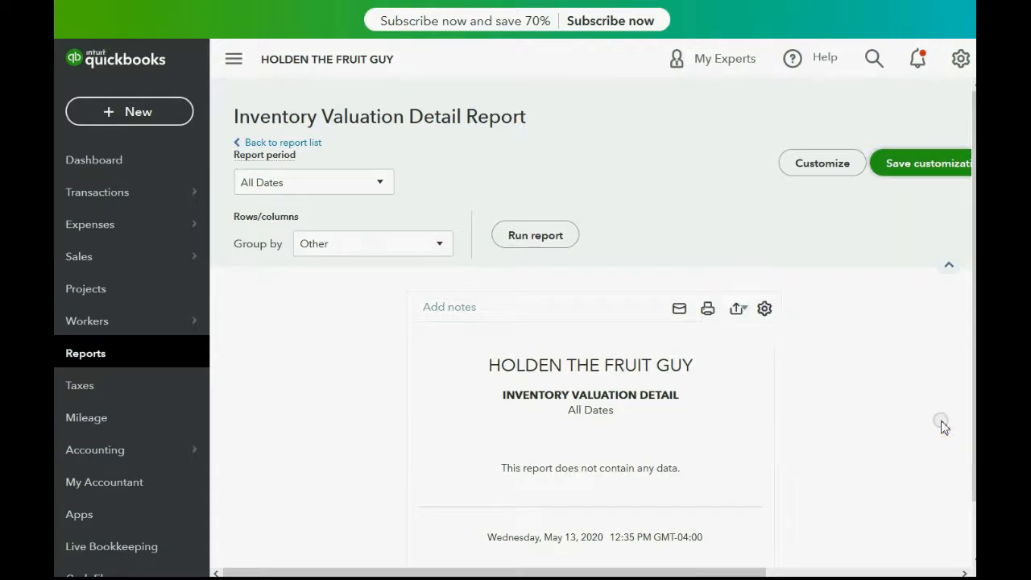
pyautogui.click(122, 356)
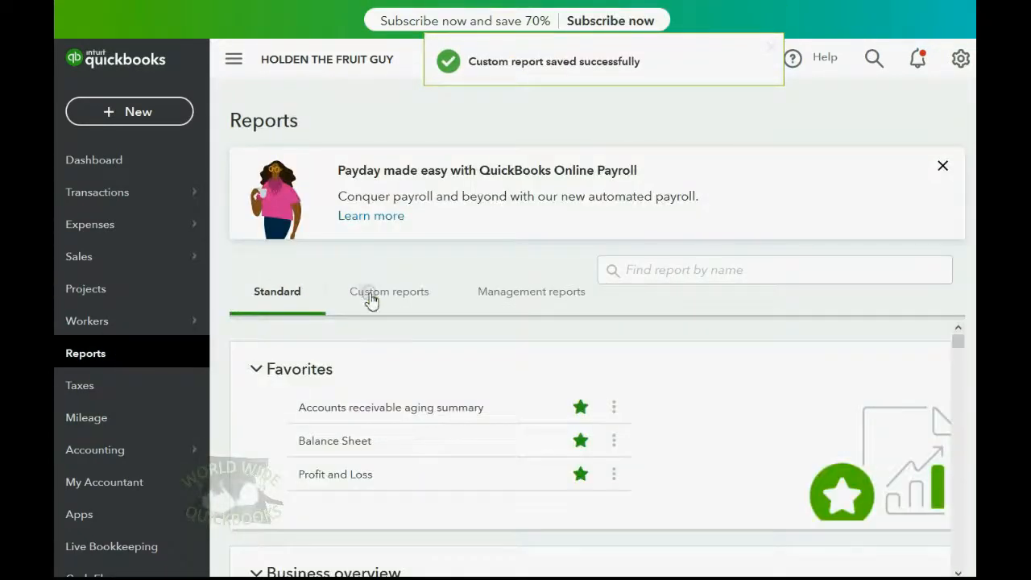
# Open the saved Inventory Valuation Detail report from the custom reports list
pyautogui.click(369, 295)
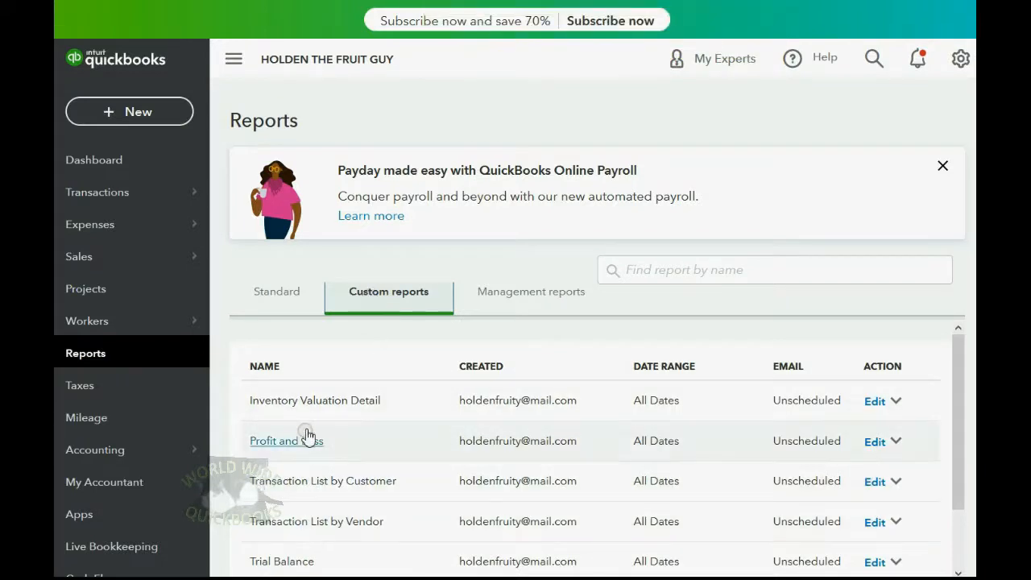
pyautogui.click(306, 403)
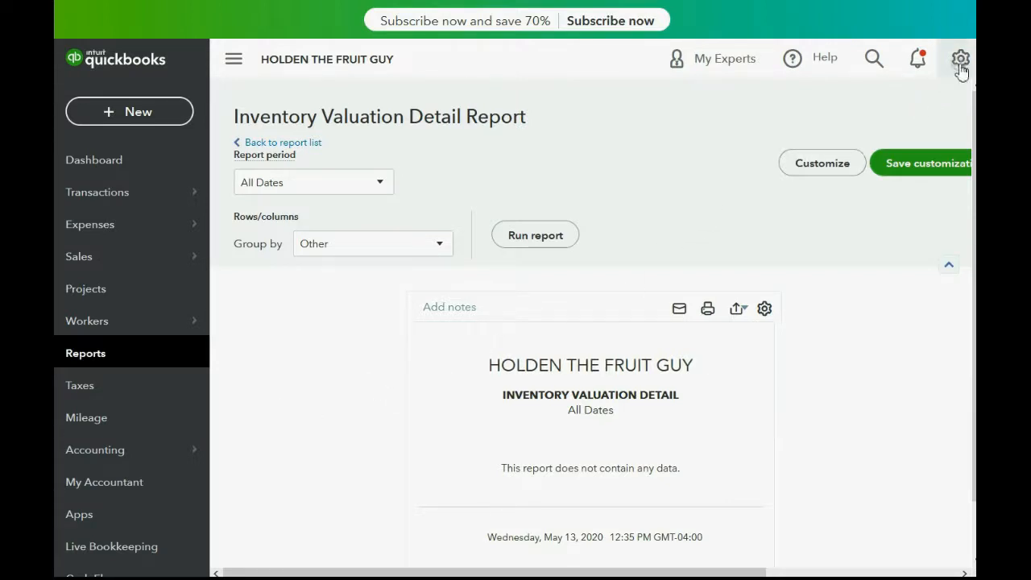
# Open the Products and Services list from the company lists and look over it
pyautogui.click(961, 60)
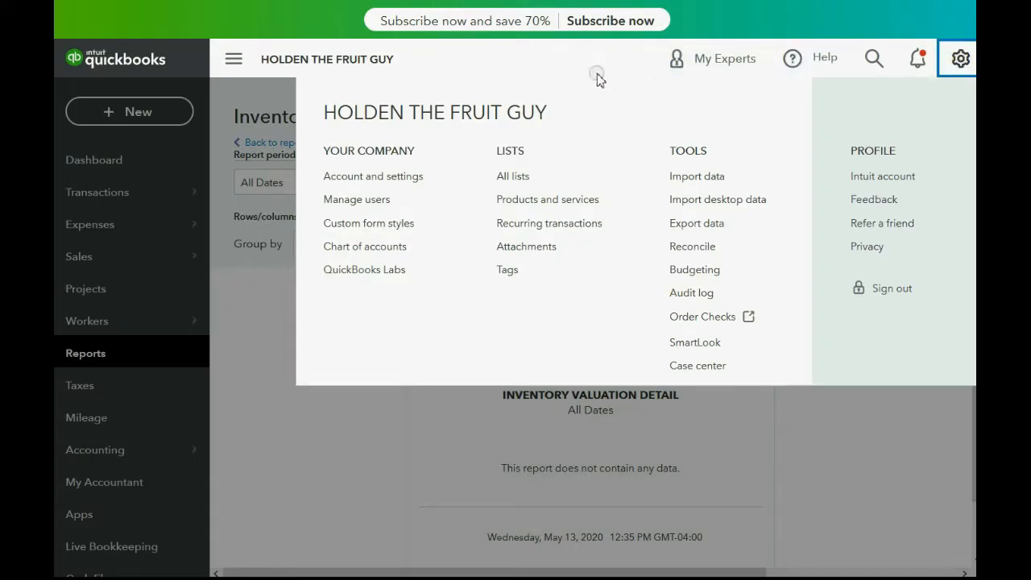
pyautogui.click(533, 203)
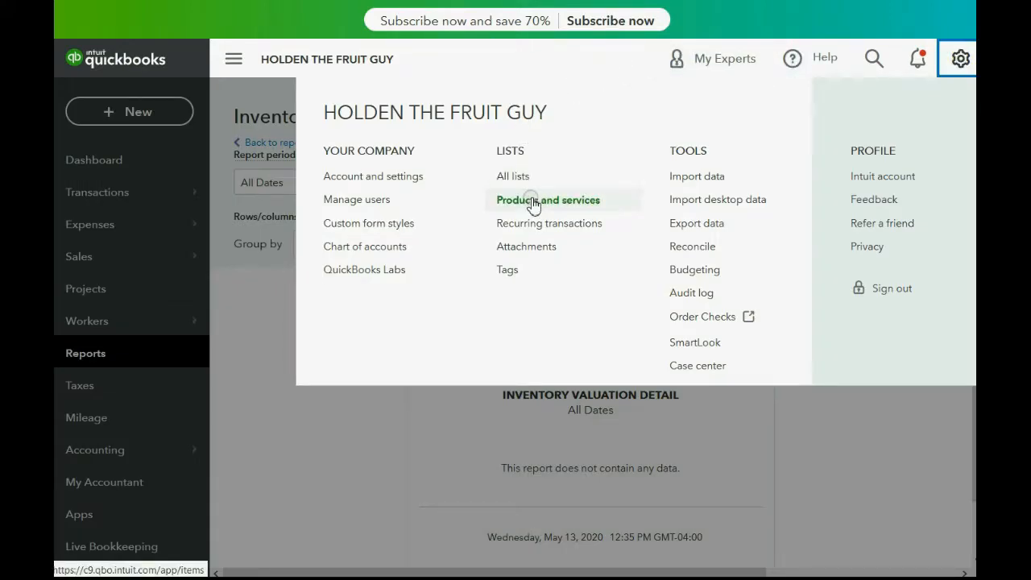
pyautogui.click(533, 202)
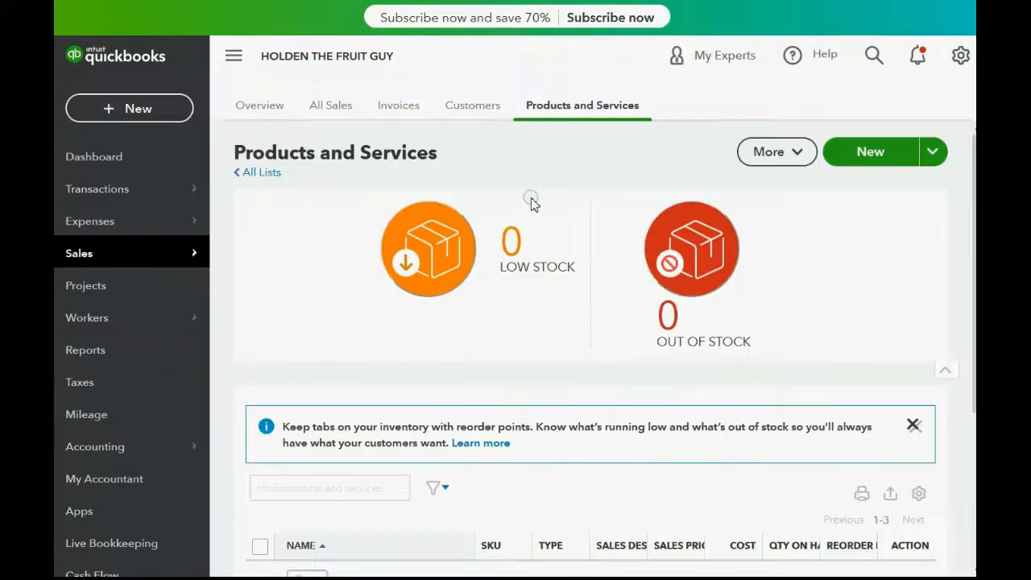
pyautogui.scroll(-3, 738, 274)
pyautogui.scroll(3, 736, 271)
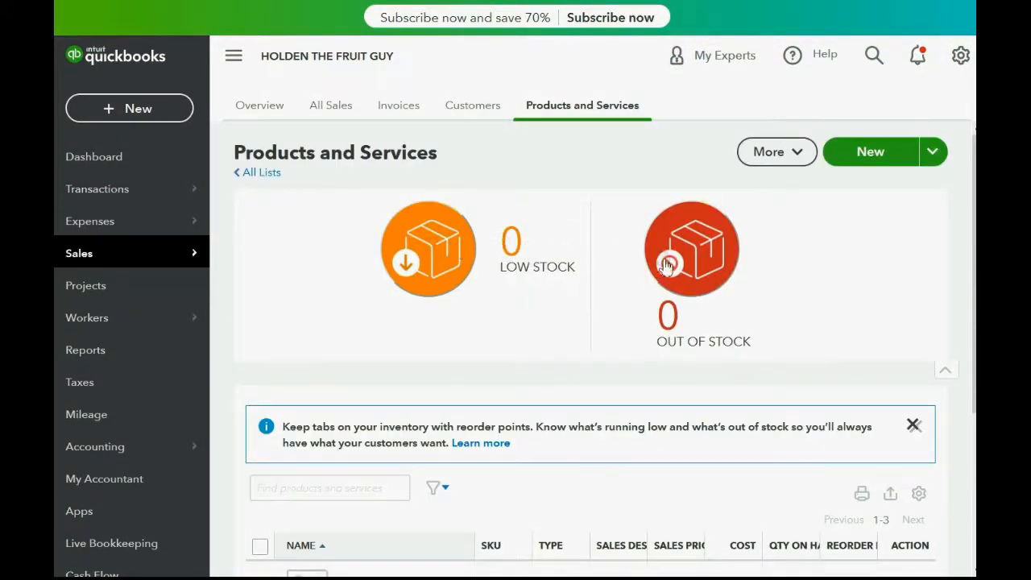
pyautogui.click(861, 156)
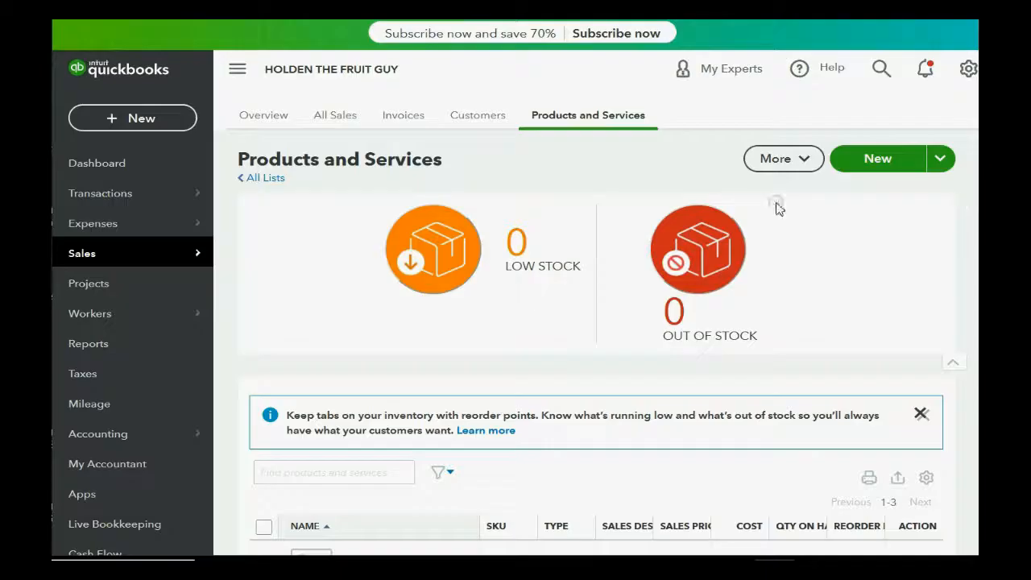
pyautogui.click(141, 119)
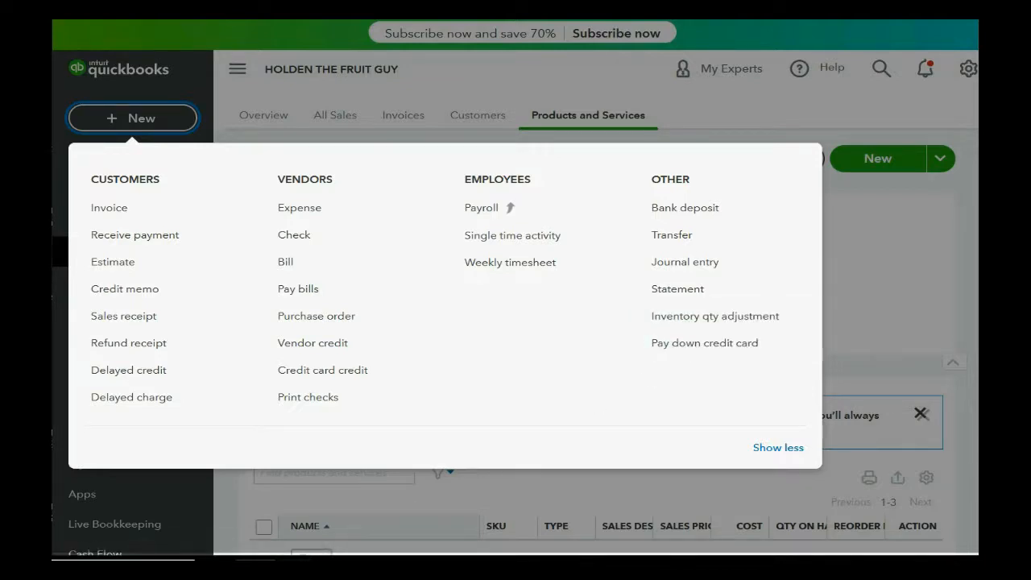
pyautogui.click(296, 567)
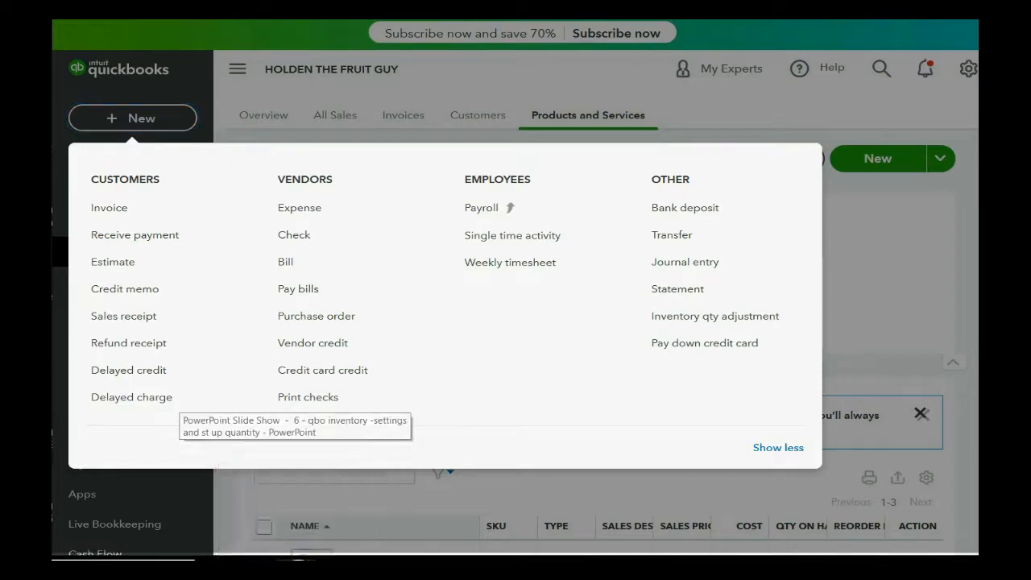
pyautogui.click(477, 410)
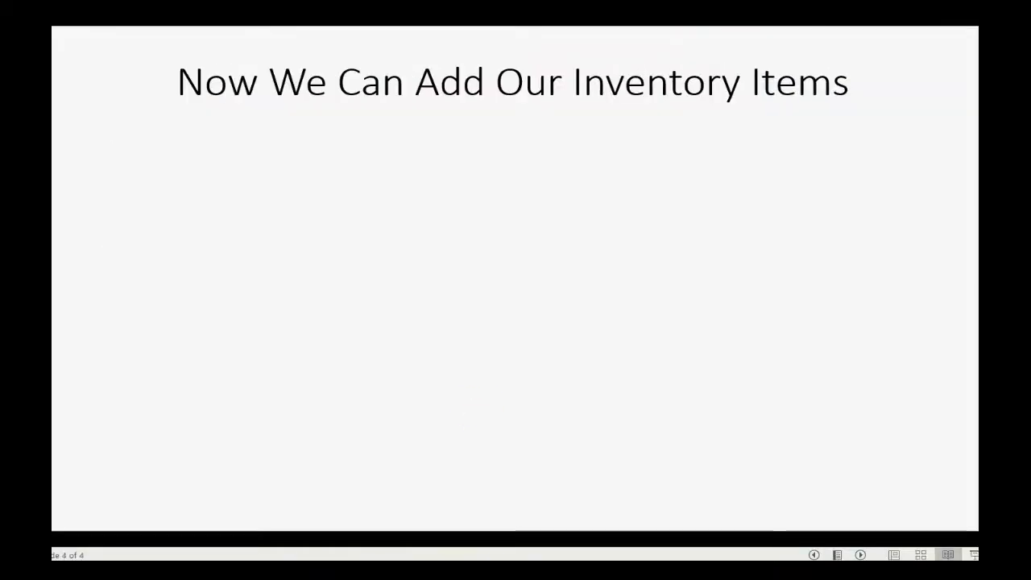
pyautogui.click(834, 311)
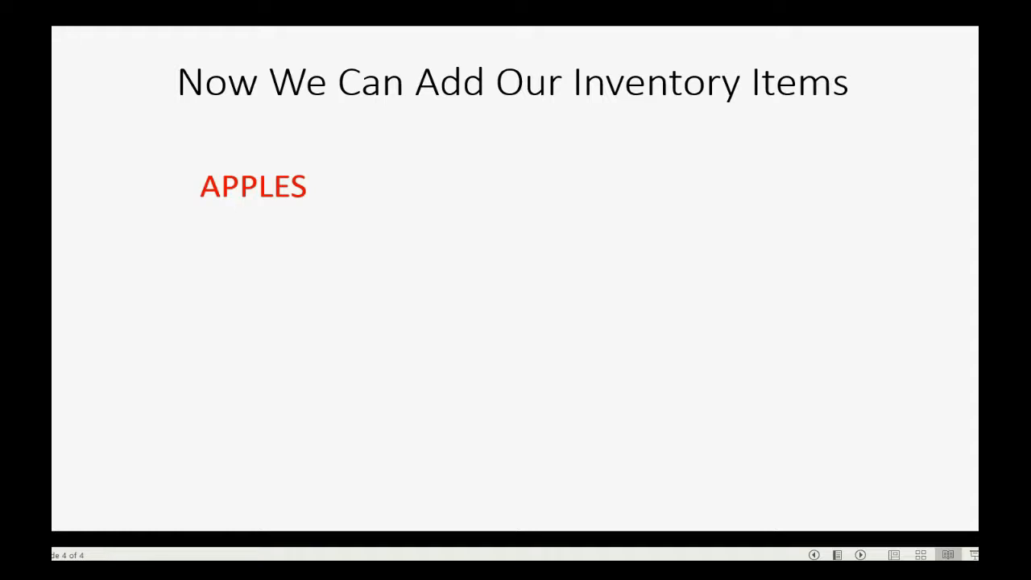
pyautogui.press('Right')
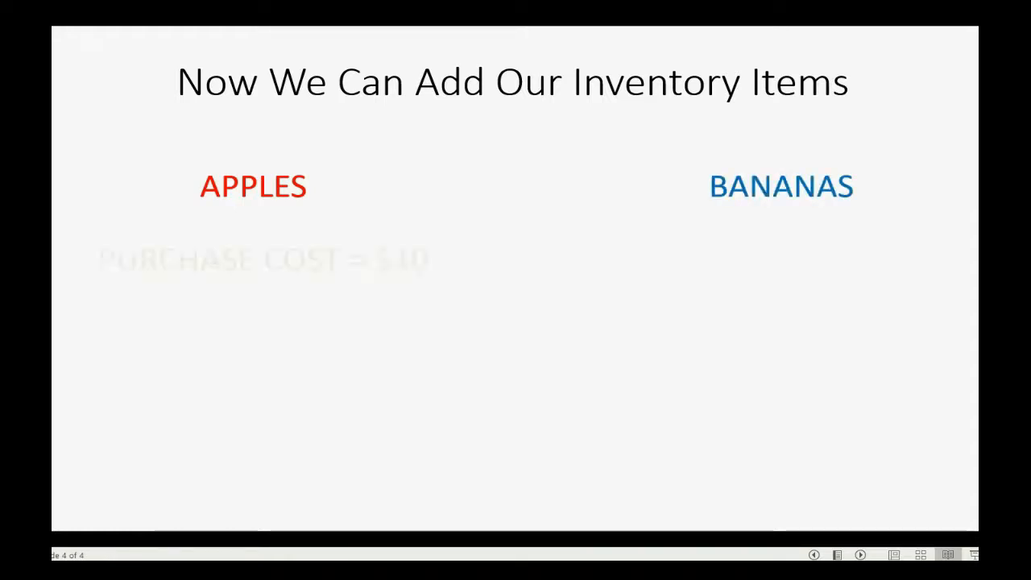
pyautogui.press('Right')
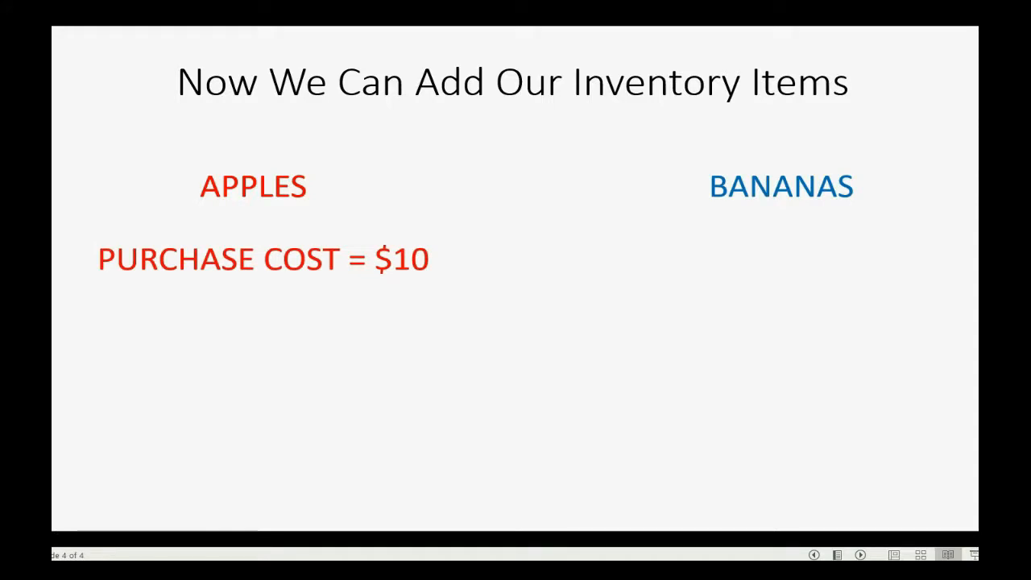
pyautogui.press('Right')
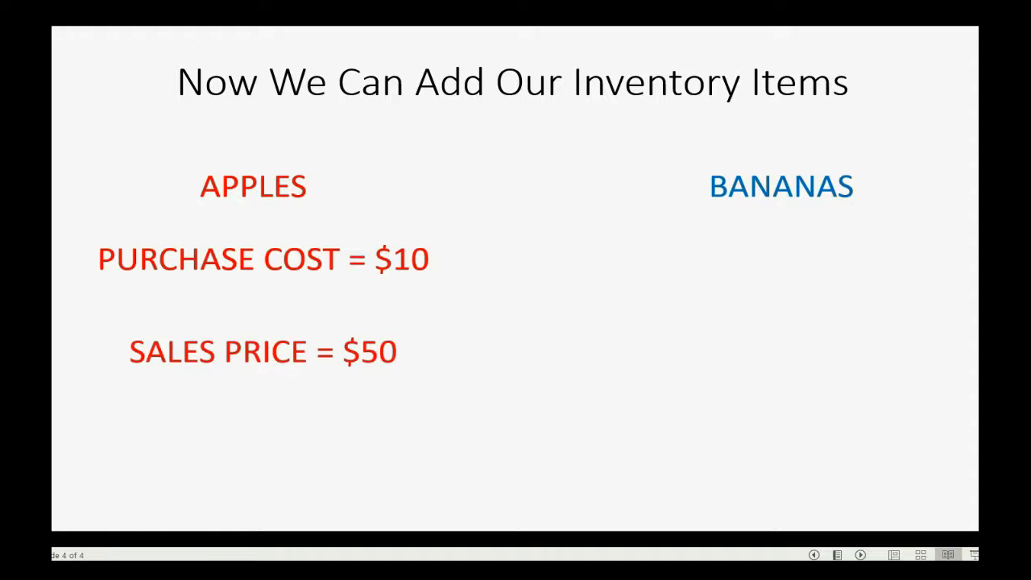
pyautogui.press('Right')
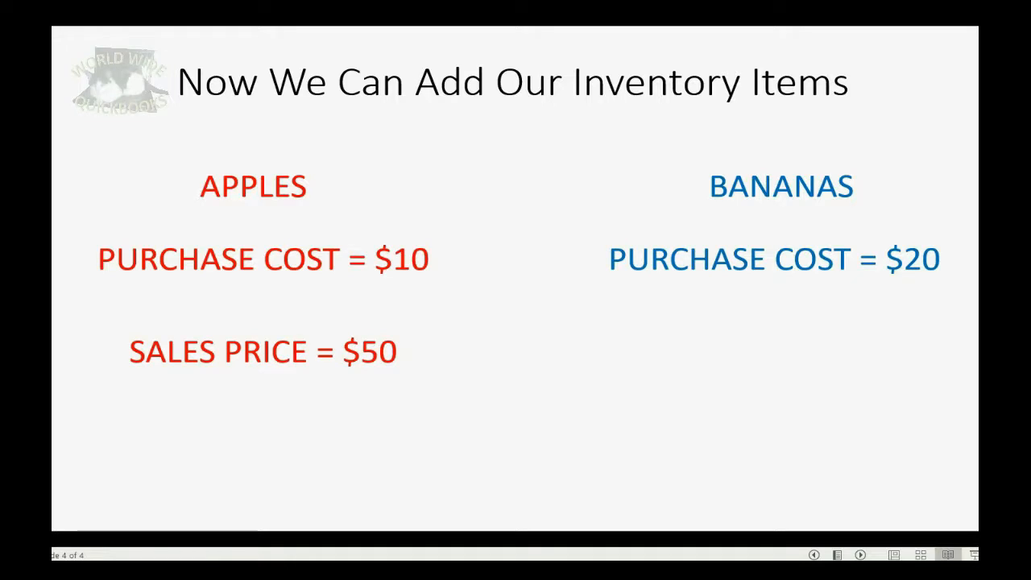
pyautogui.press('Right')
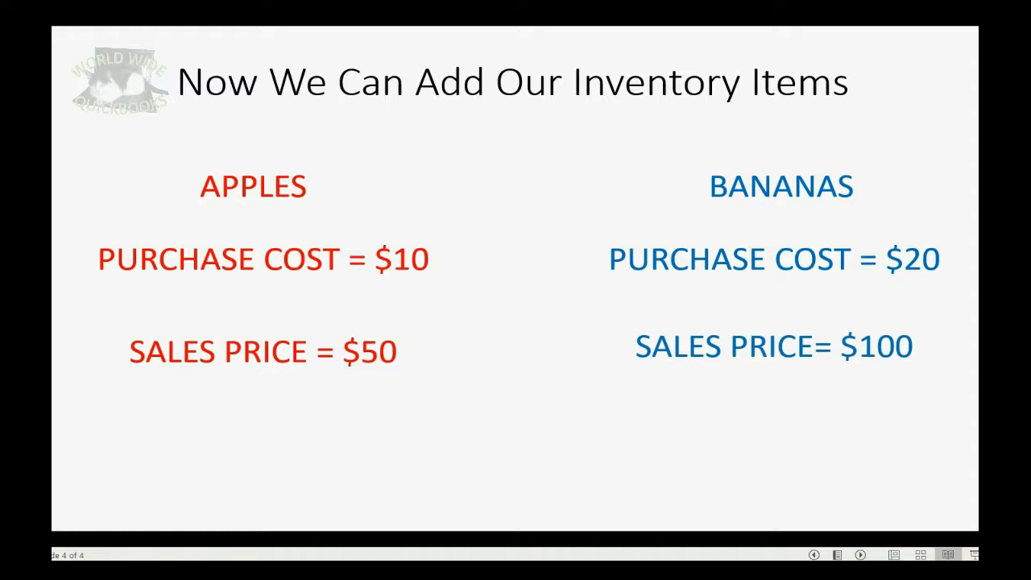
pyautogui.press('Right')
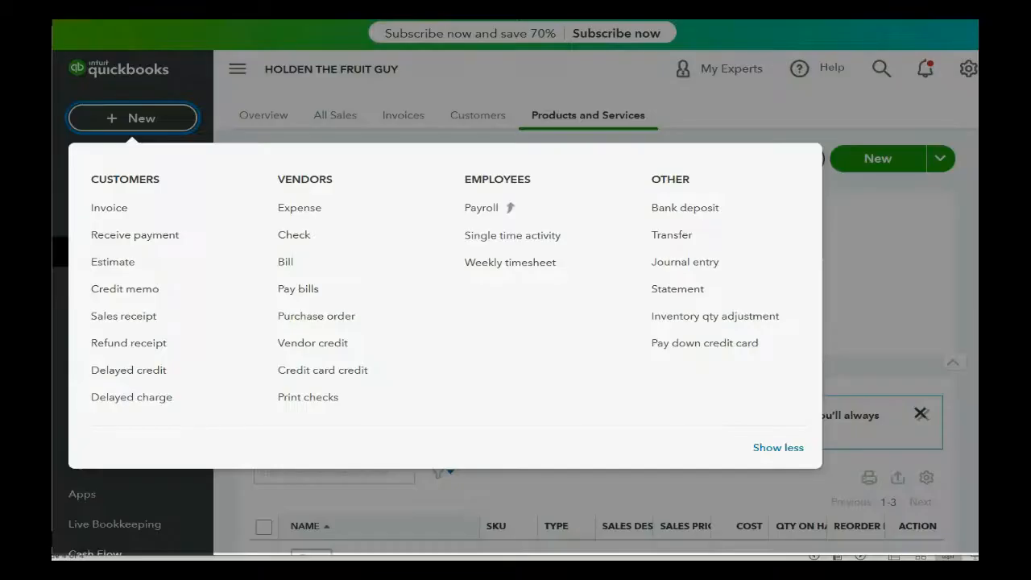
pyautogui.click(690, 112)
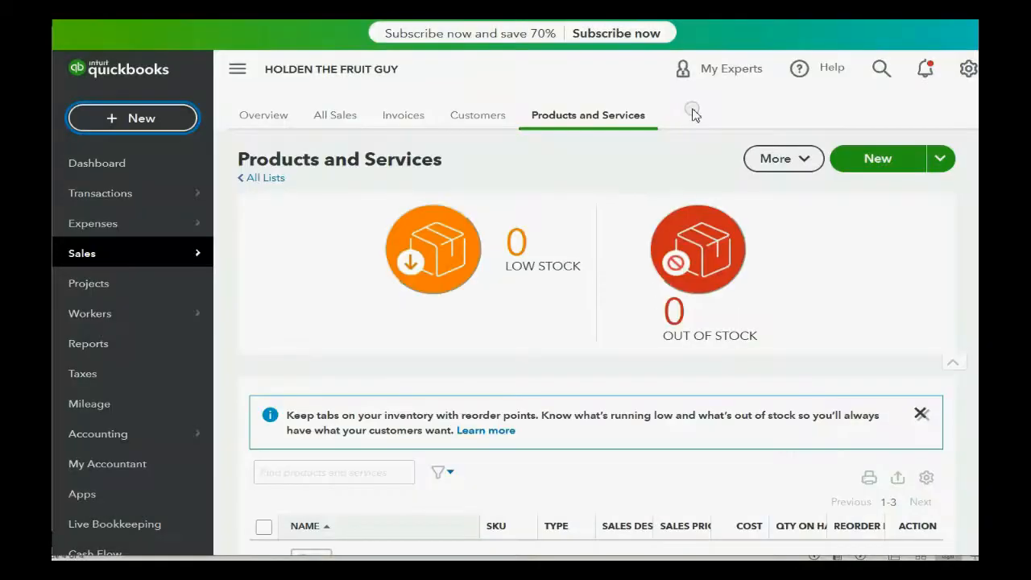
# Reopen the Products and Services list from the company lists
pyautogui.click(966, 68)
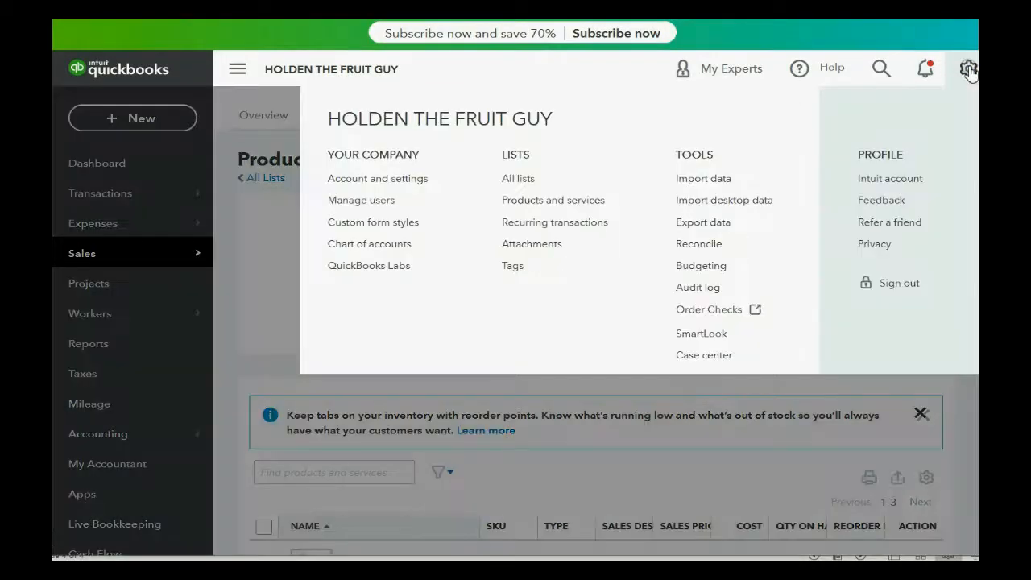
pyautogui.click(535, 203)
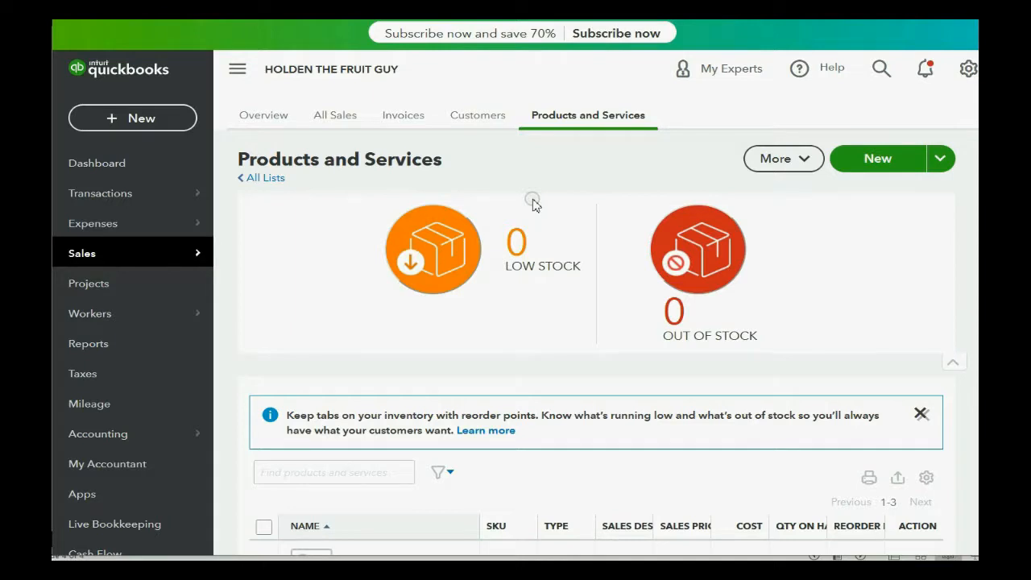
pyautogui.click(966, 69)
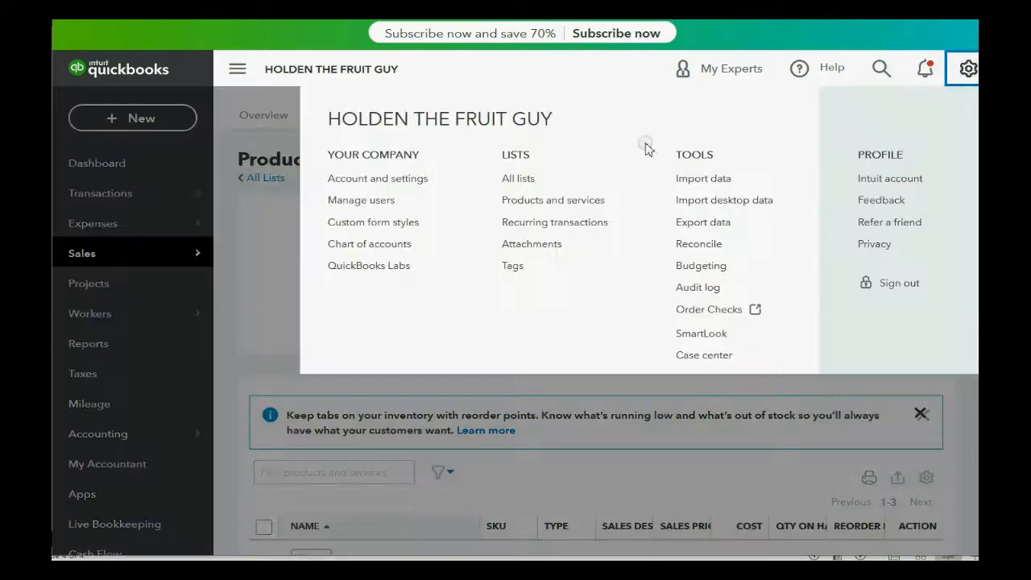
pyautogui.click(588, 201)
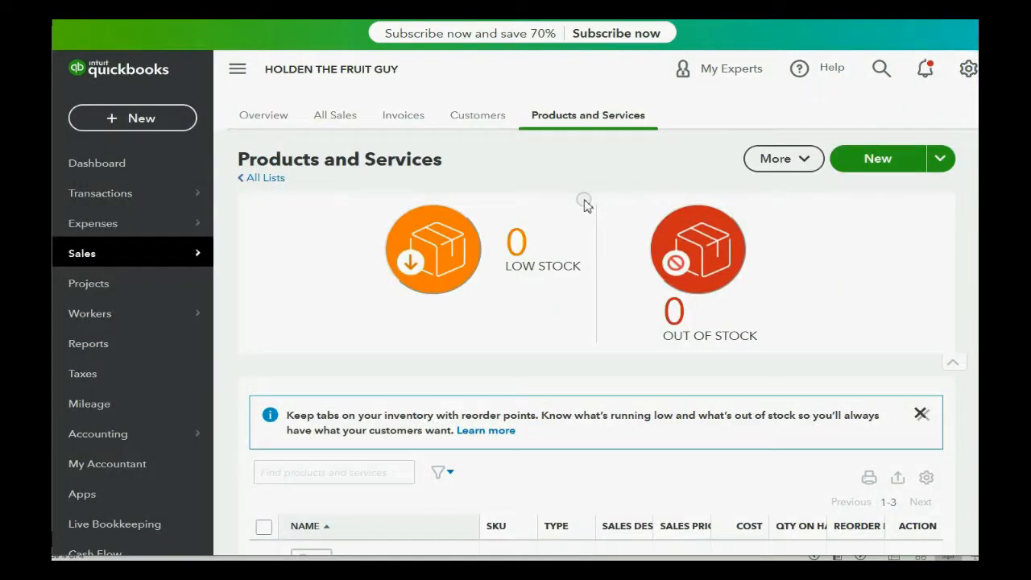
# Start a new product of the Inventory type and name it APPLES
pyautogui.click(876, 161)
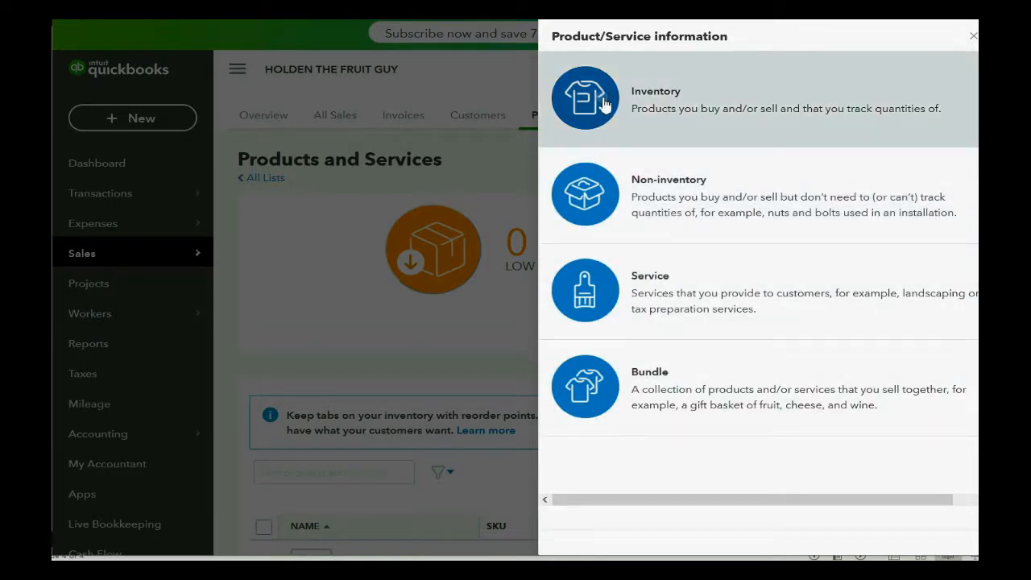
pyautogui.click(604, 104)
pyautogui.click(628, 134)
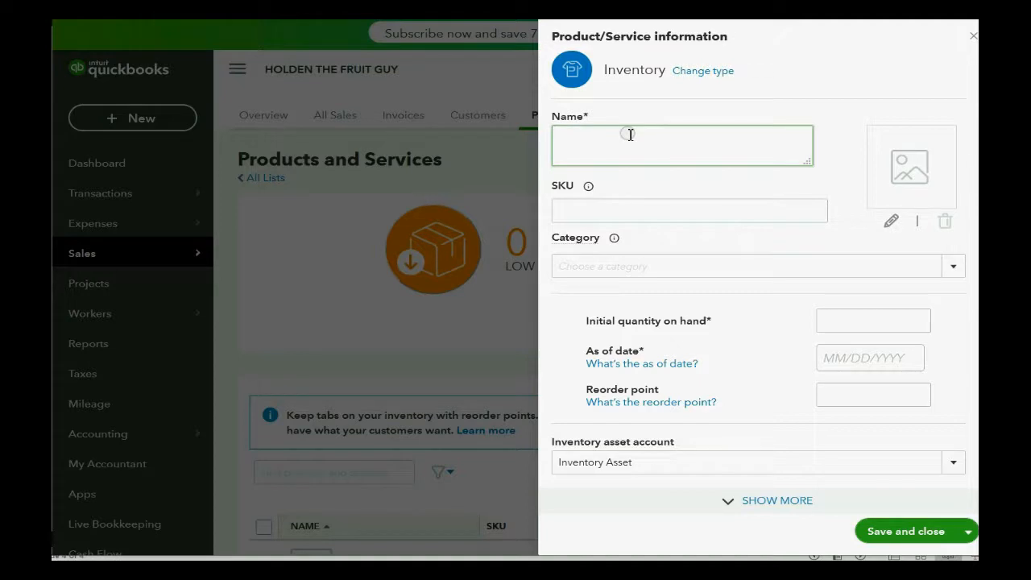
pyautogui.write('APPLES')
# Review the stock, sales and purchasing fields of the APPLES item, including the available income accounts
pyautogui.scroll(-2, 711, 249)
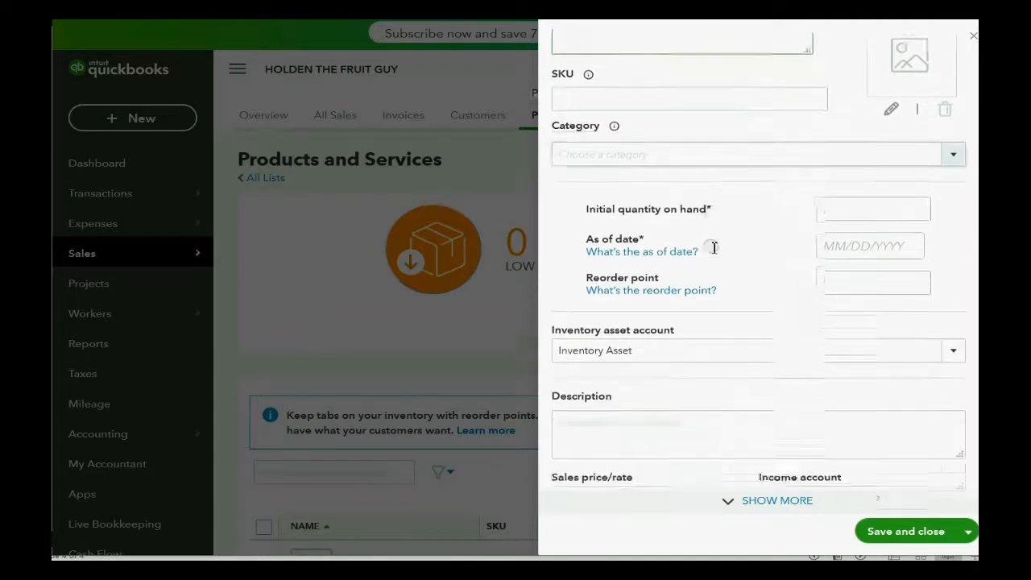
pyautogui.scroll(-2, 714, 250)
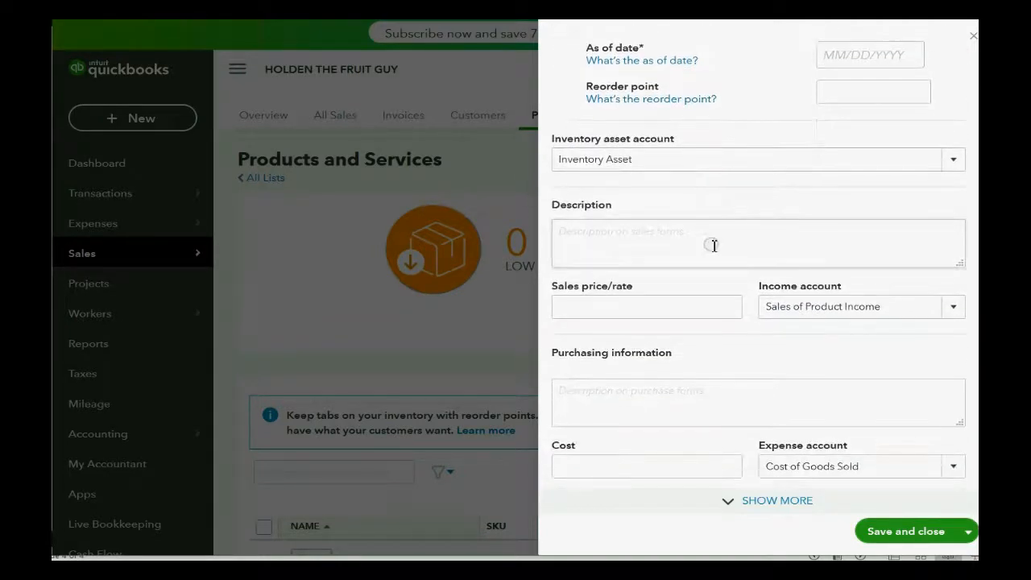
pyautogui.scroll(-1, 714, 246)
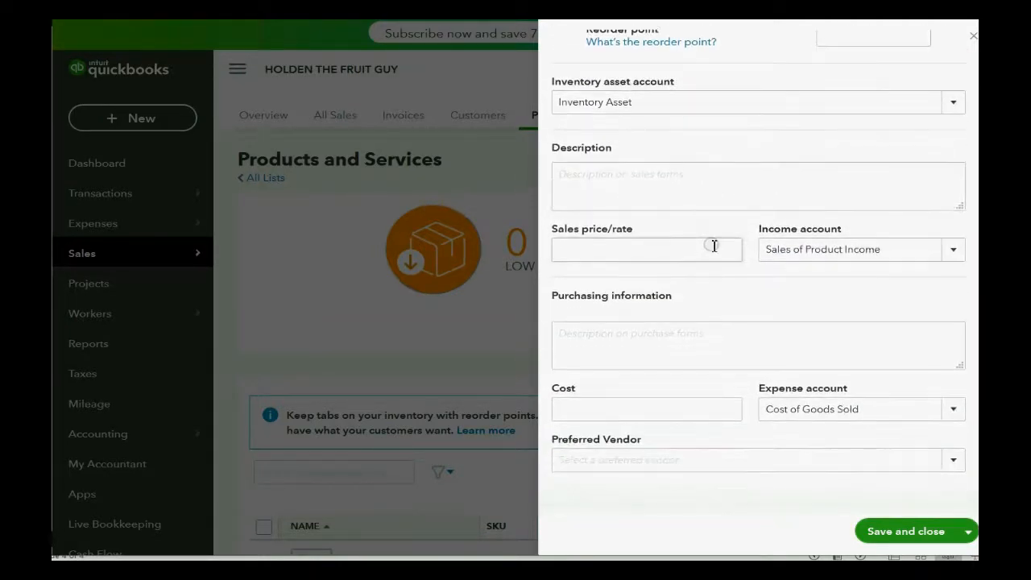
pyautogui.scroll(3, 713, 246)
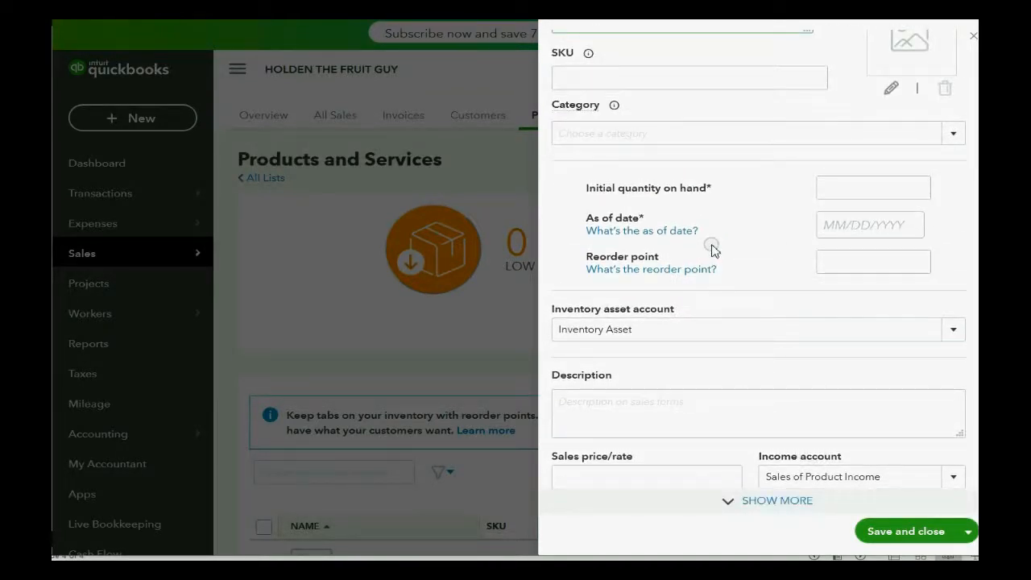
pyautogui.scroll(-3, 712, 250)
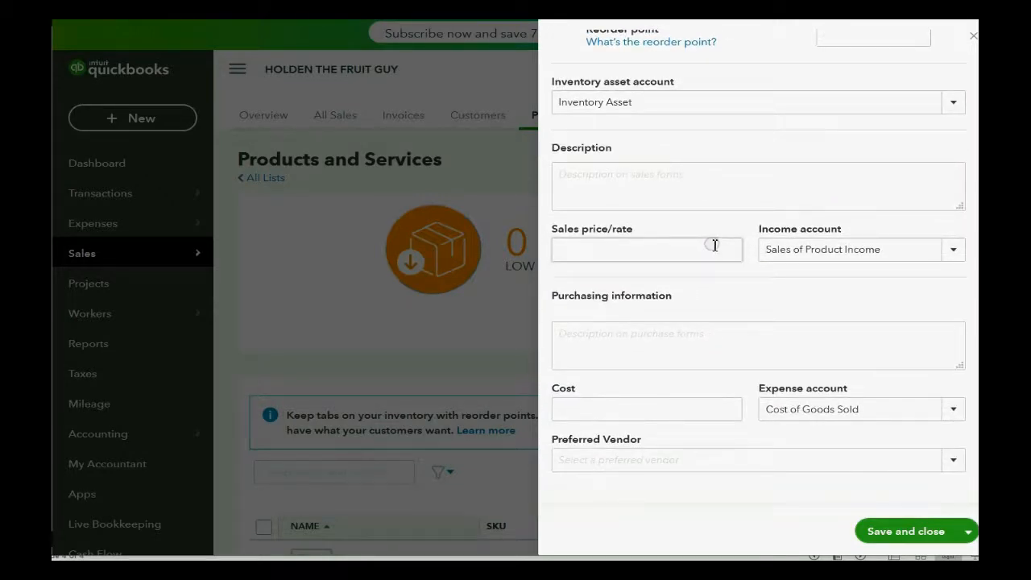
pyautogui.click(953, 252)
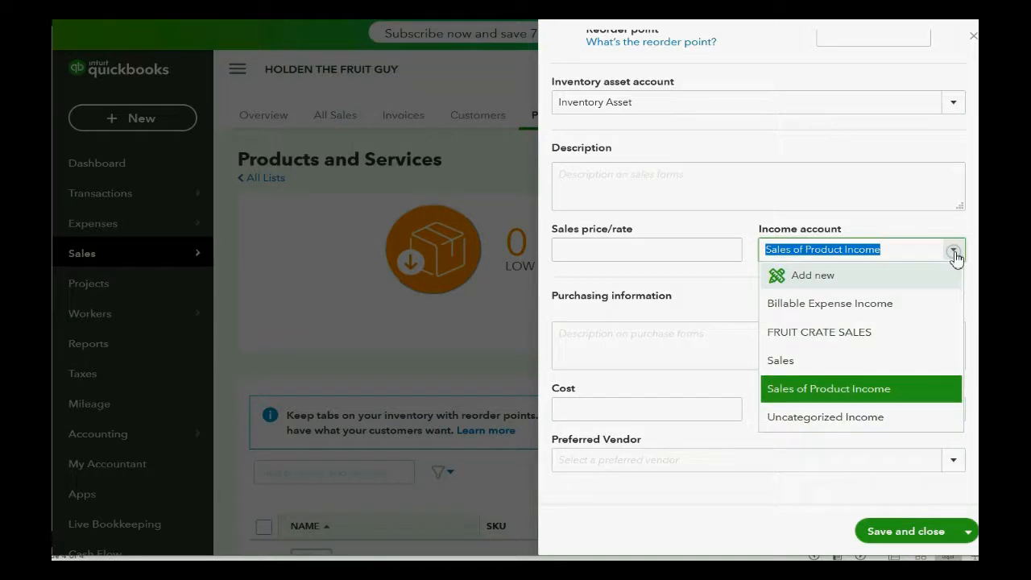
pyautogui.click(954, 252)
pyautogui.click(954, 252)
pyautogui.click(953, 252)
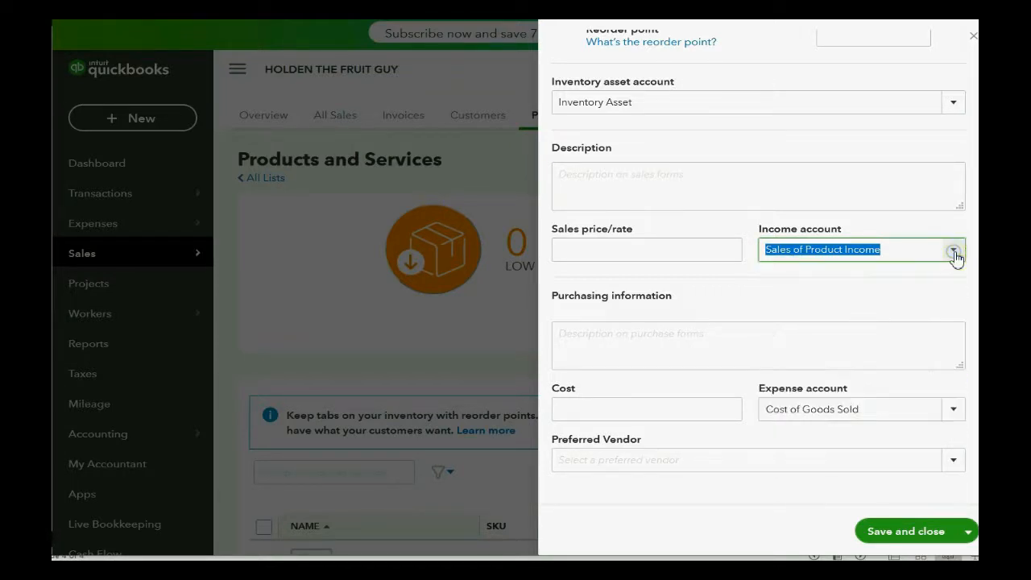
pyautogui.click(953, 252)
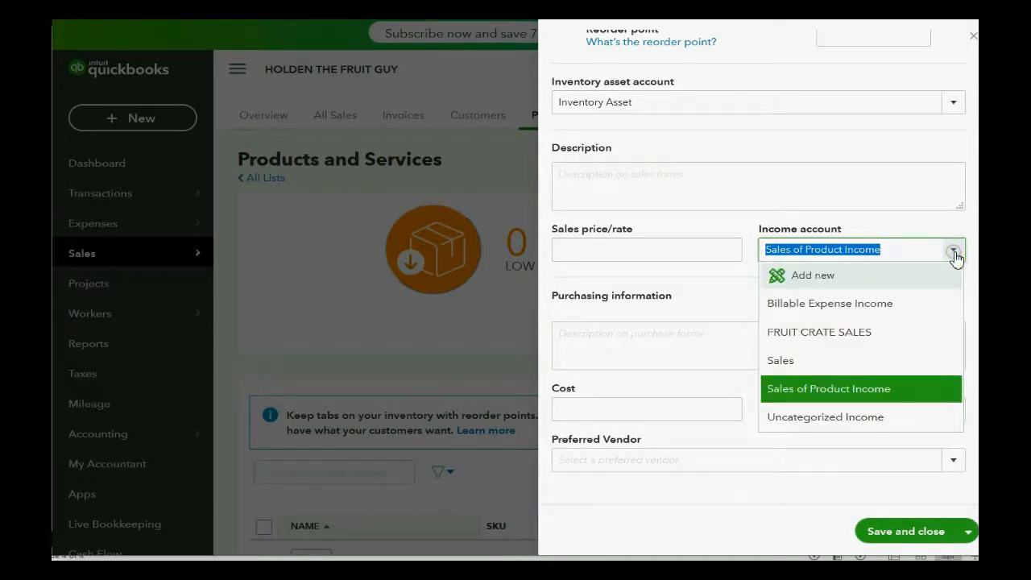
pyautogui.click(954, 252)
# Check the account choices for the APPLES item's expense account and inventory asset account
pyautogui.click(954, 411)
pyautogui.click(956, 412)
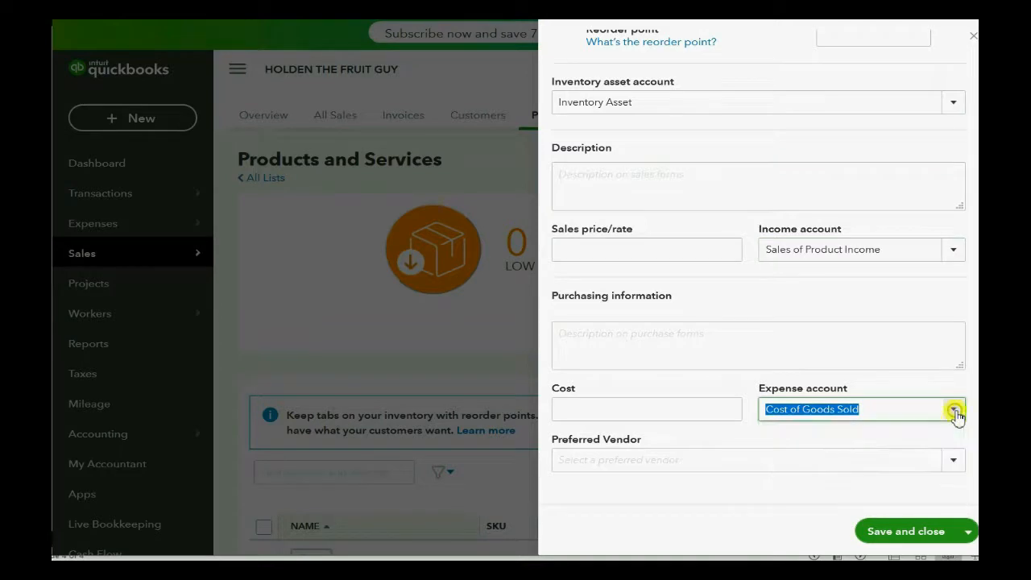
pyautogui.click(954, 108)
pyautogui.click(953, 107)
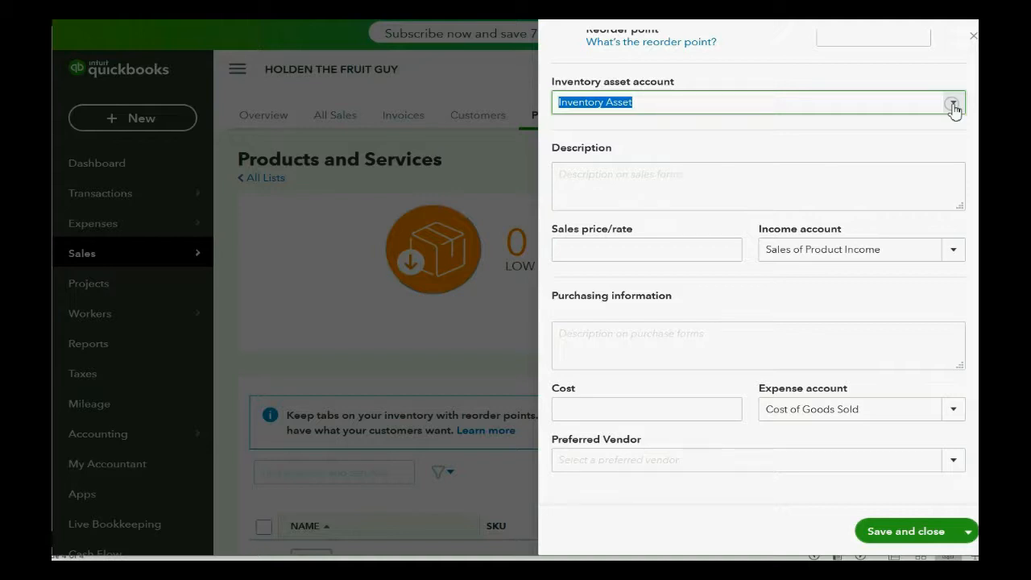
pyautogui.click(952, 107)
pyautogui.click(953, 106)
pyautogui.scroll(4, 953, 111)
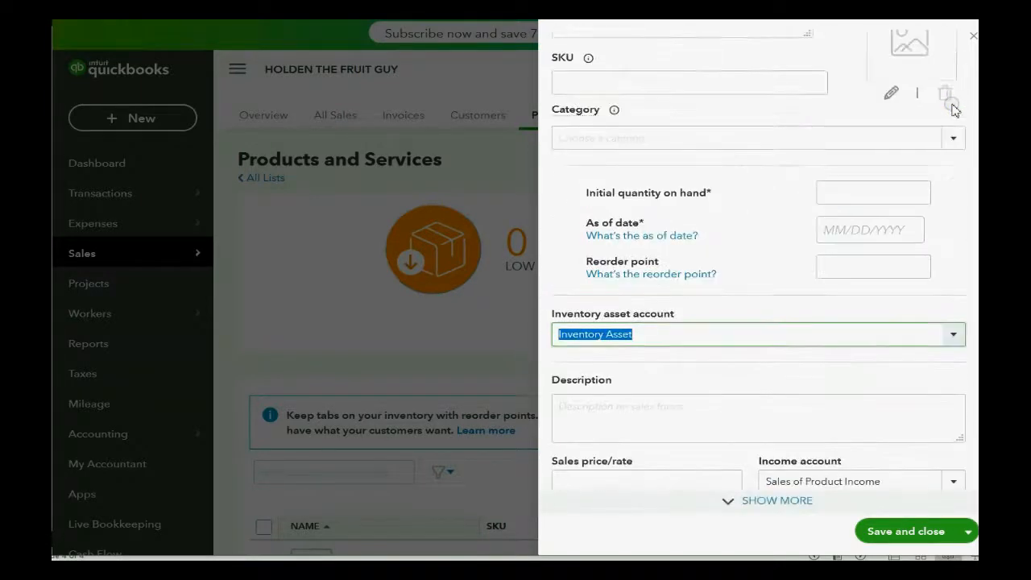
# Set the APPLES item's sales price to 50 and its cost to 10
pyautogui.scroll(-4, 953, 110)
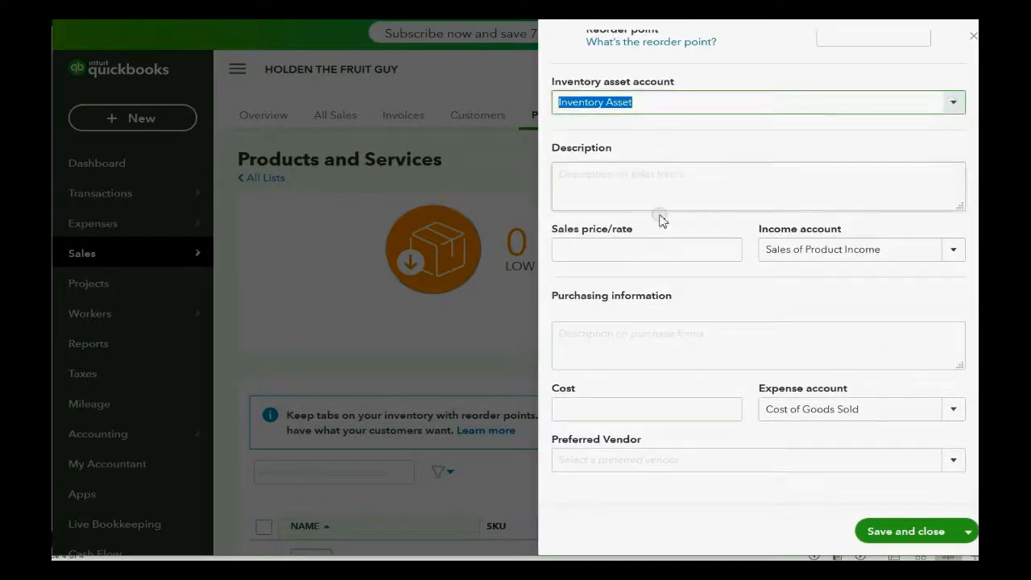
pyautogui.click(632, 250)
pyautogui.write('50')
pyautogui.press('Tab')
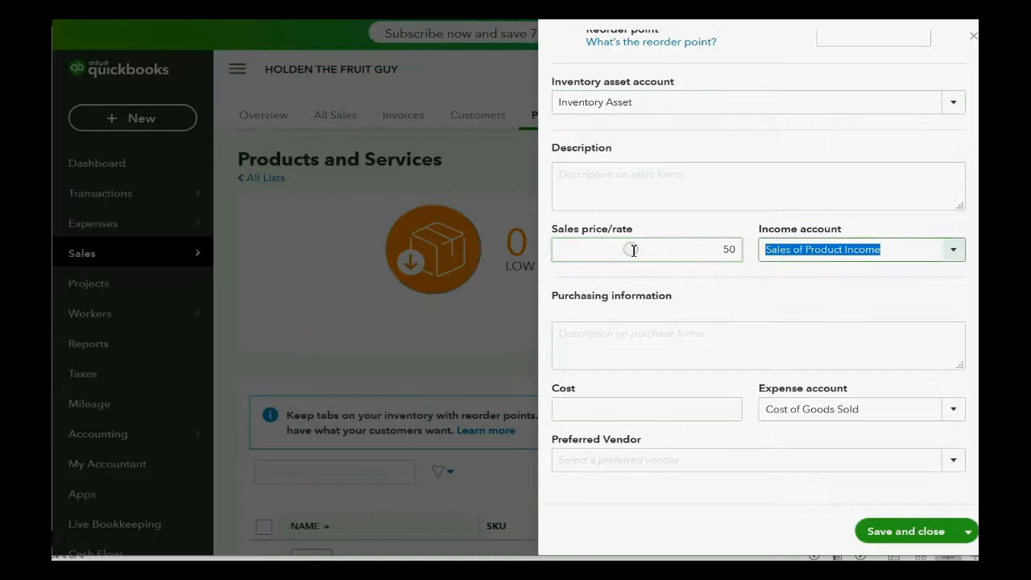
pyautogui.click(588, 414)
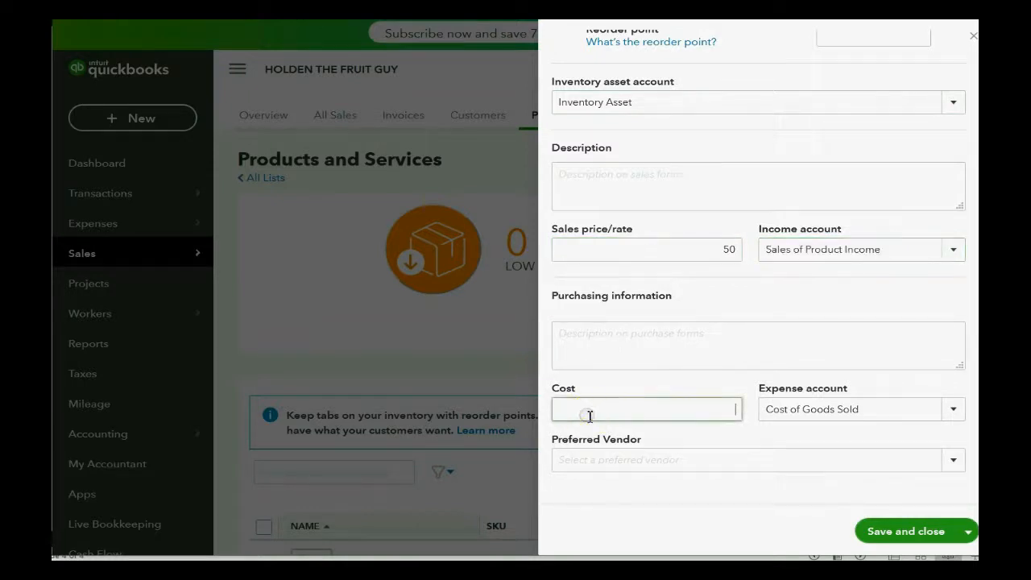
pyautogui.write('10')
pyautogui.press('Tab')
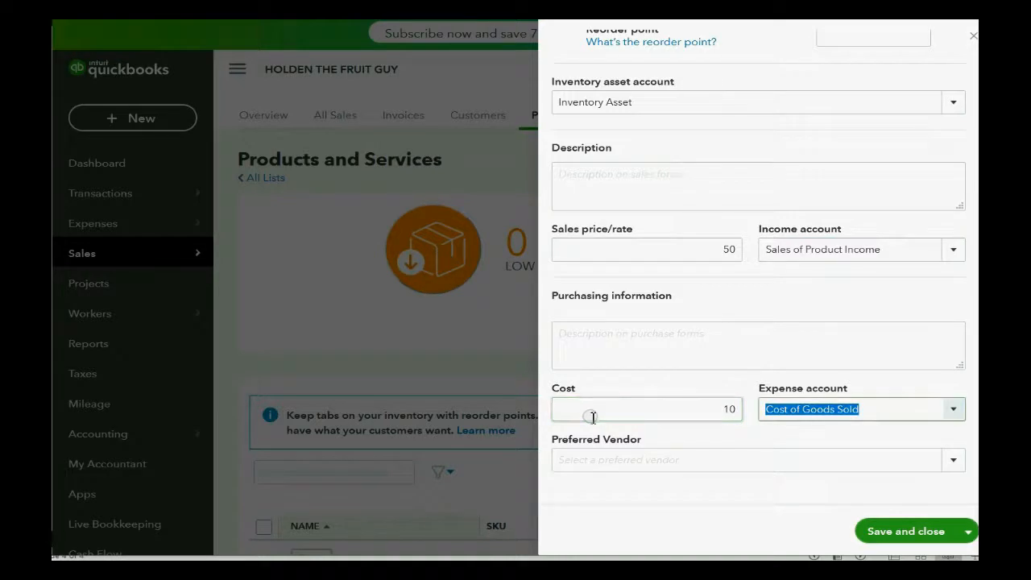
# Set the APPLES item's initial quantity on hand to 0 and try to save it and start a new item
pyautogui.click(968, 534)
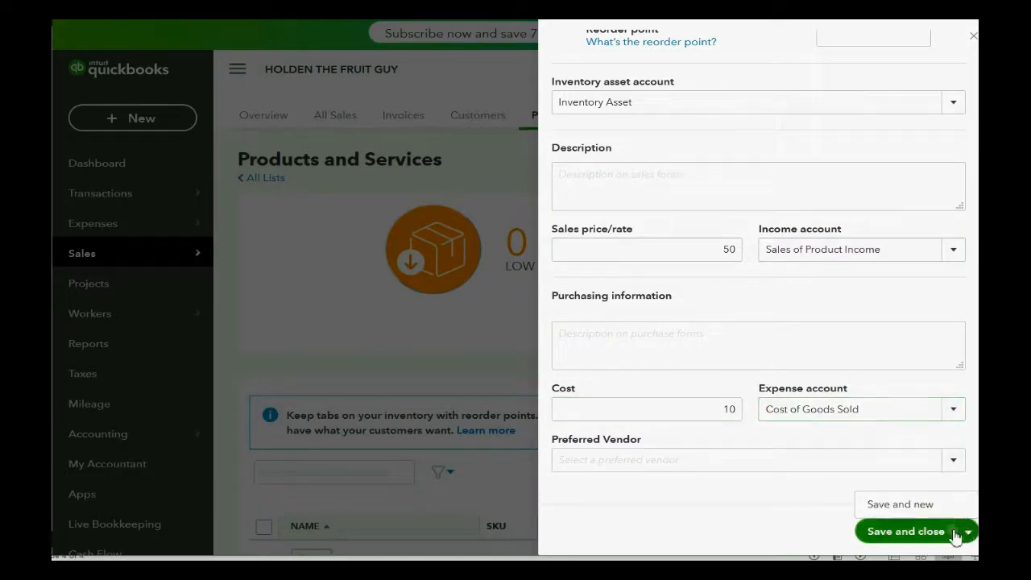
pyautogui.click(928, 506)
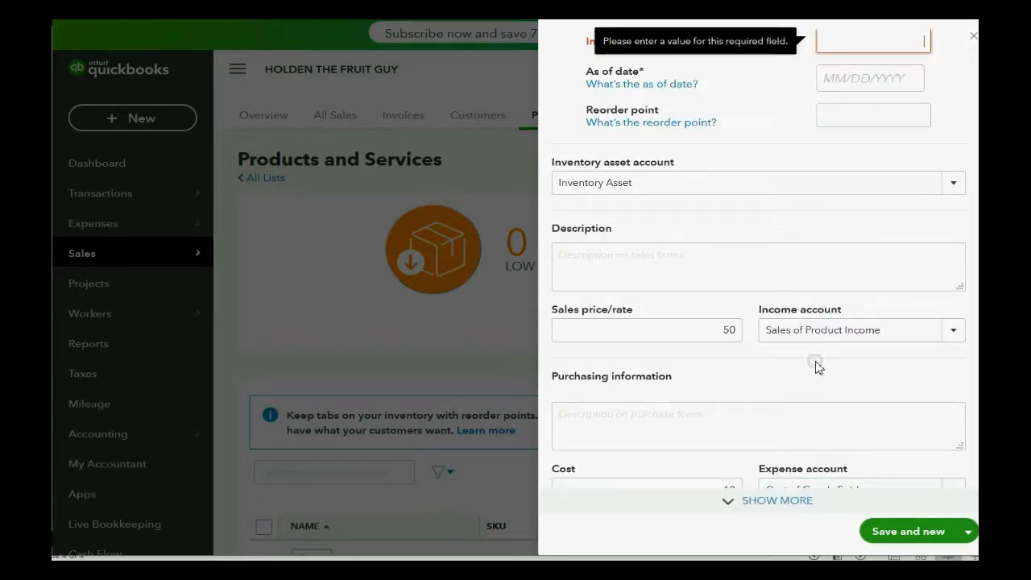
pyautogui.scroll(2, 794, 338)
pyautogui.click(847, 196)
pyautogui.write('0')
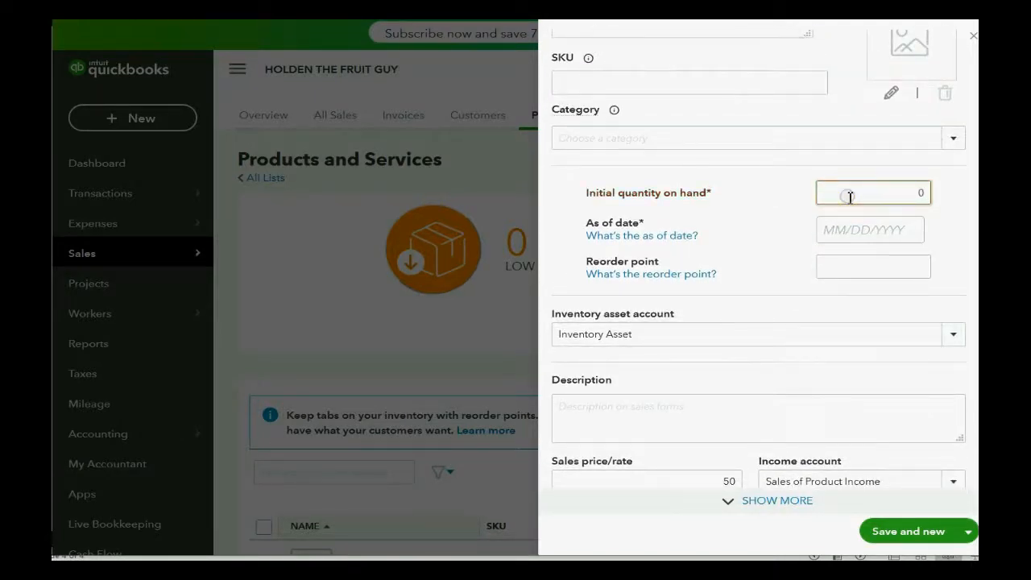
pyautogui.press('Tab')
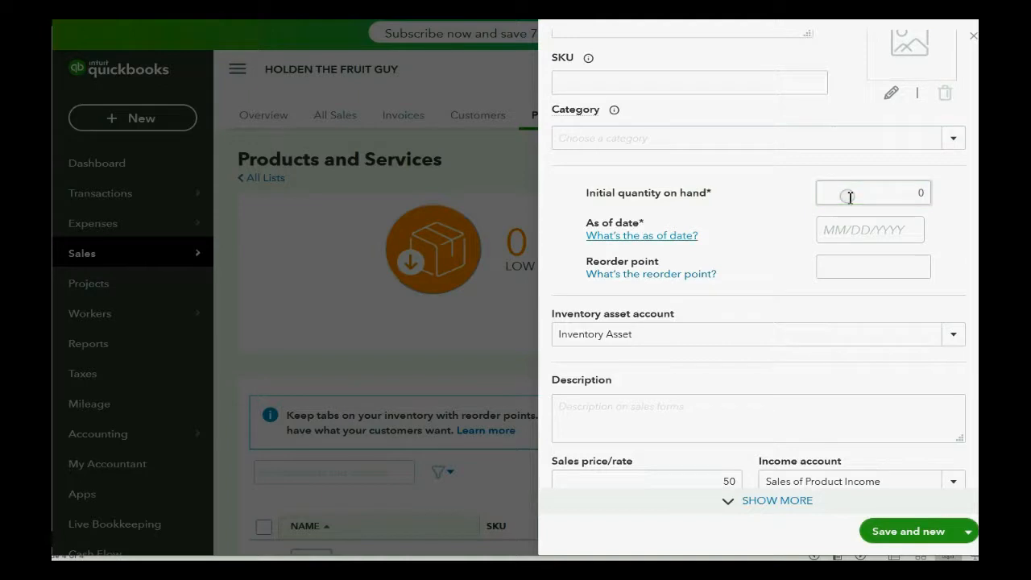
pyautogui.click(955, 532)
pyautogui.click(927, 533)
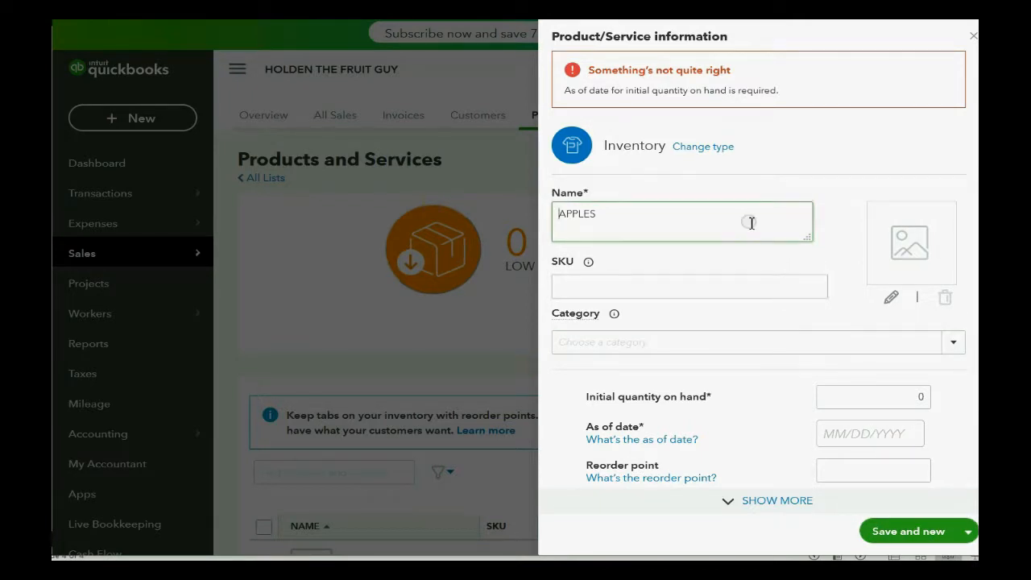
# Set the APPLES item's as of date to 01/01/2020, then save it and start a new item
pyautogui.scroll(-2, 751, 223)
pyautogui.scroll(-1, 751, 223)
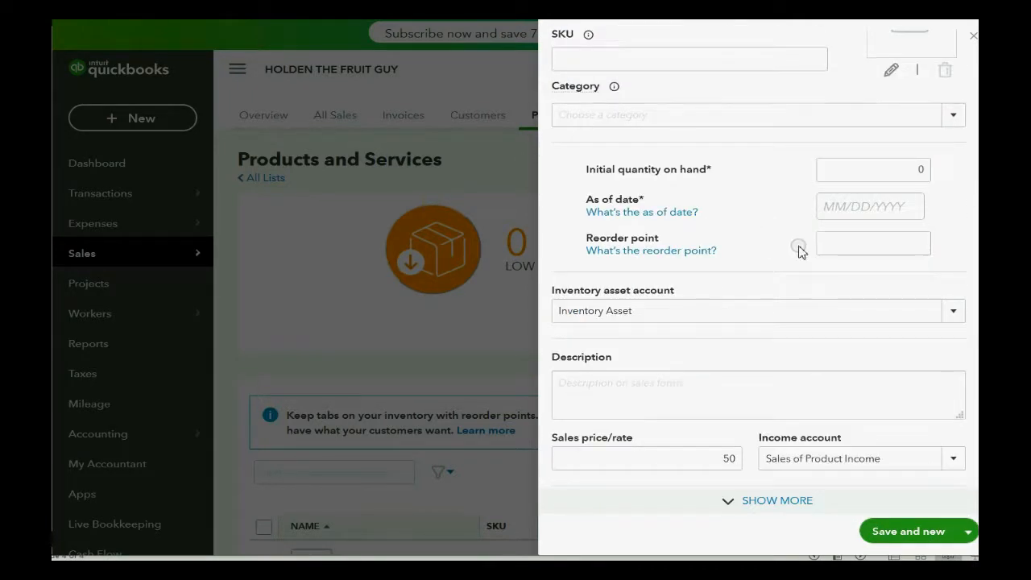
pyautogui.click(830, 216)
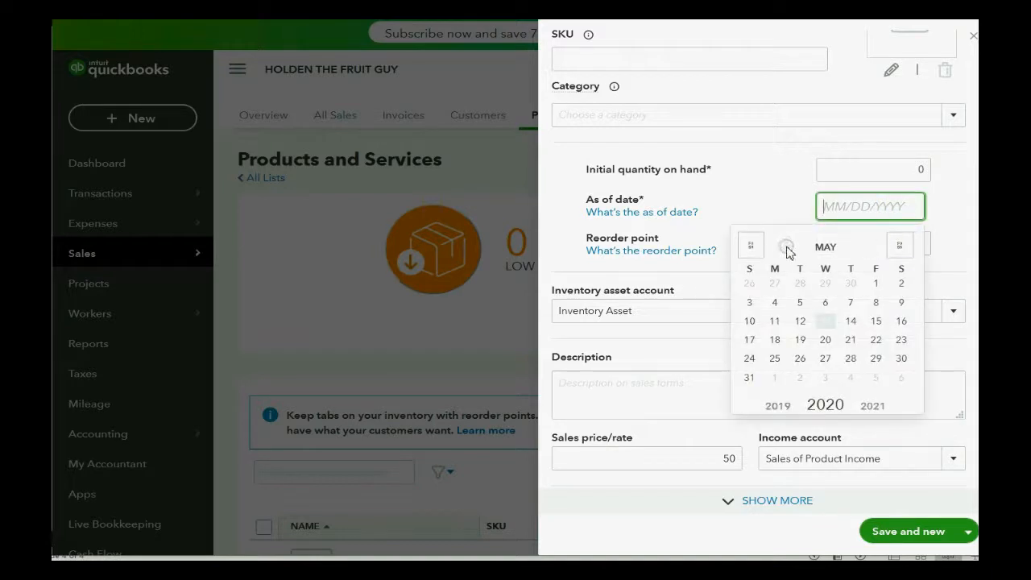
pyautogui.click(750, 246)
pyautogui.click(750, 246)
pyautogui.click(750, 246)
pyautogui.click(750, 246)
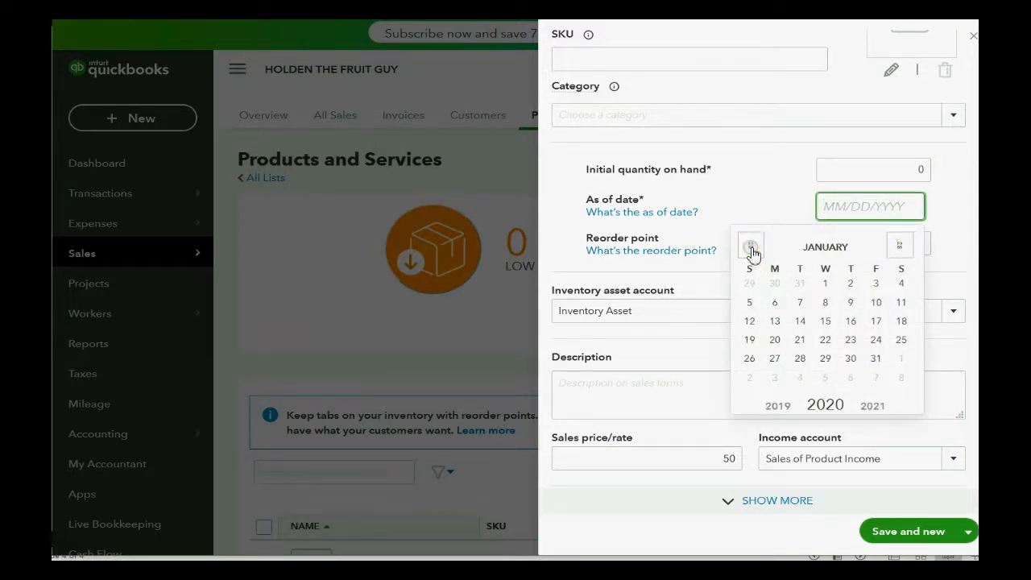
pyautogui.click(825, 285)
pyautogui.click(923, 532)
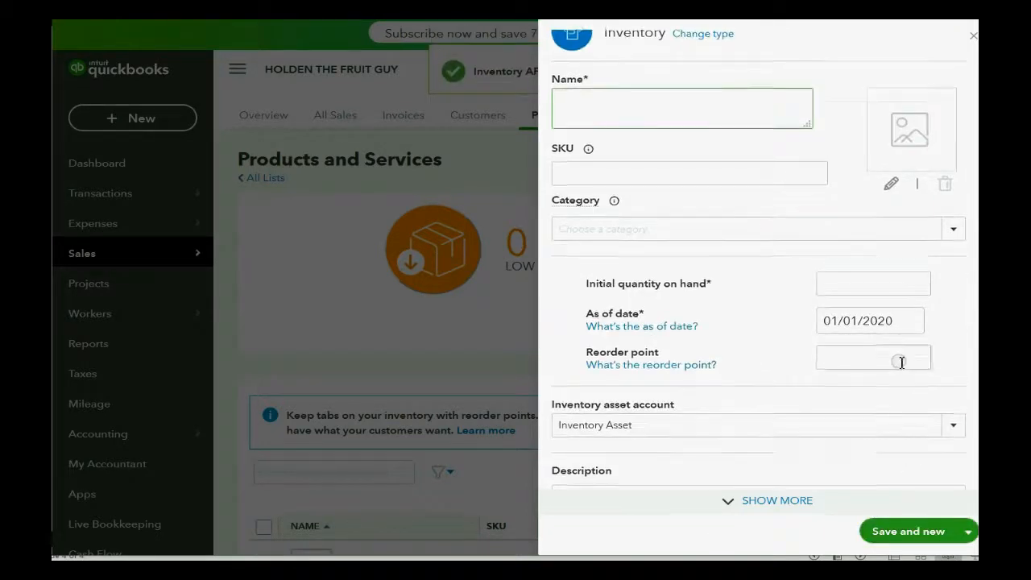
# Name the new inventory item BANANAS and set its initial quantity on hand to 0
pyautogui.write('BANANAS')
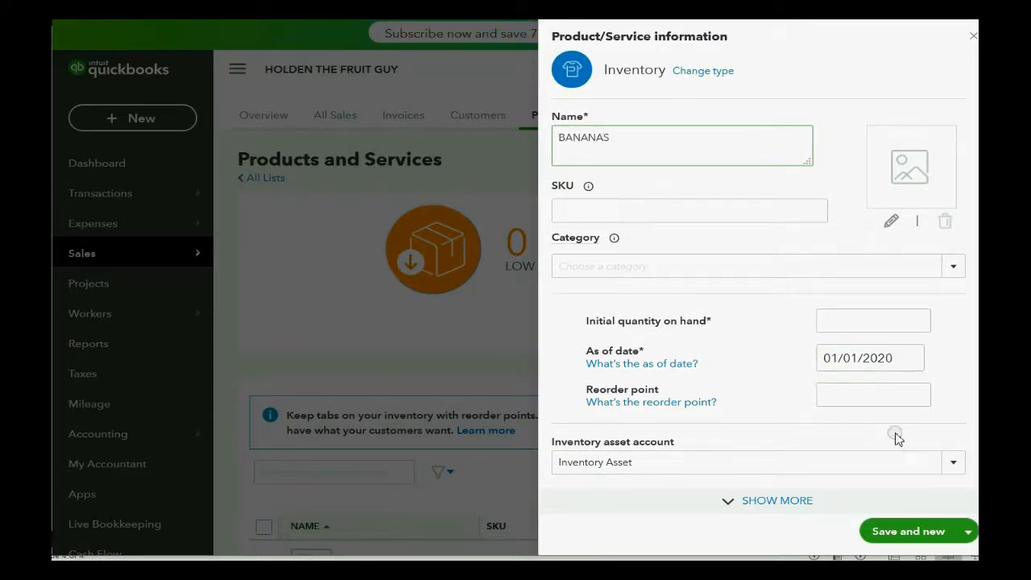
pyautogui.click(919, 357)
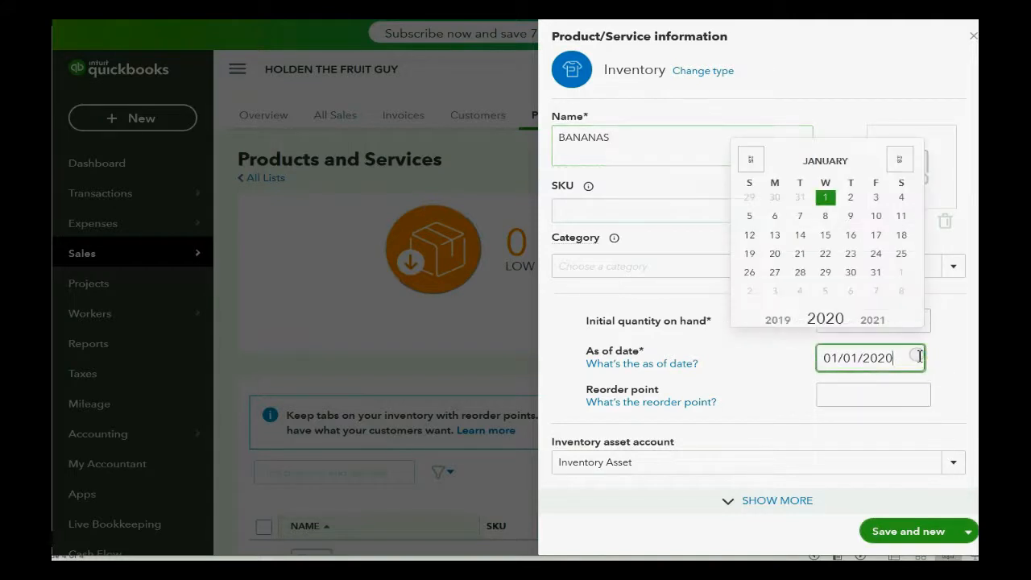
pyautogui.click(877, 393)
pyautogui.click(870, 322)
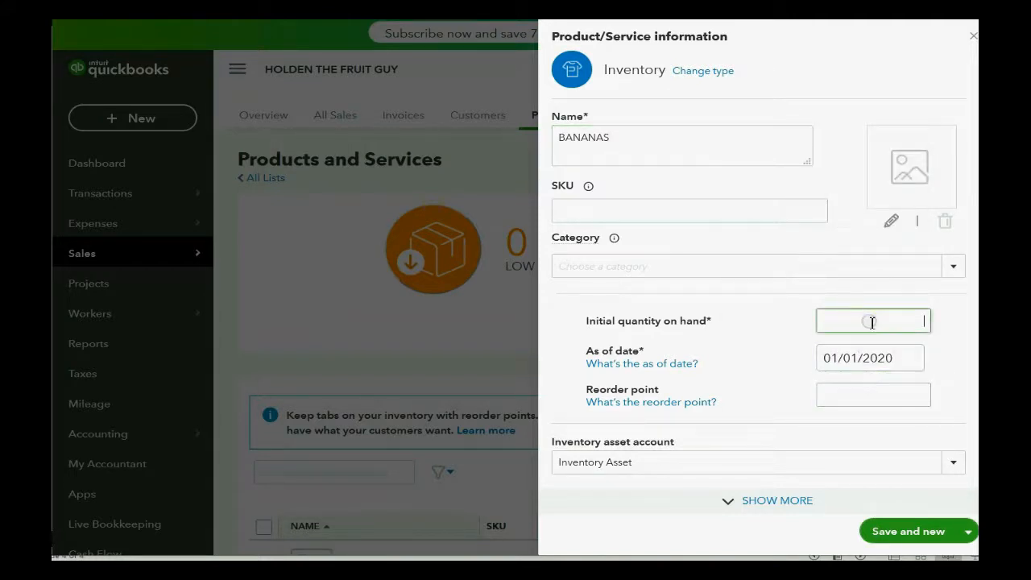
pyautogui.press('Tab')
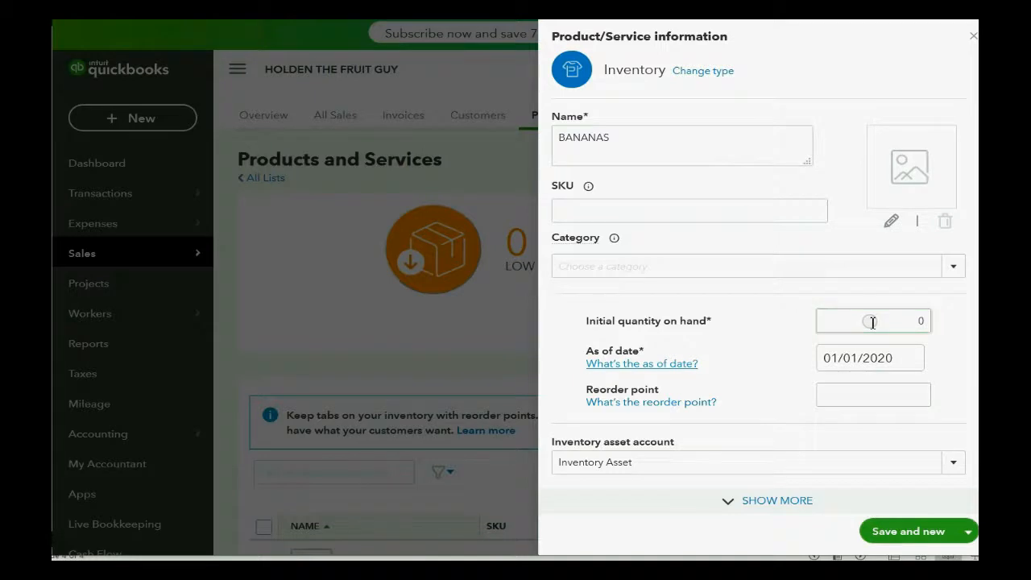
# Check the inventory asset, income and expense account choices for the BANANAS item
pyautogui.scroll(-3, 872, 322)
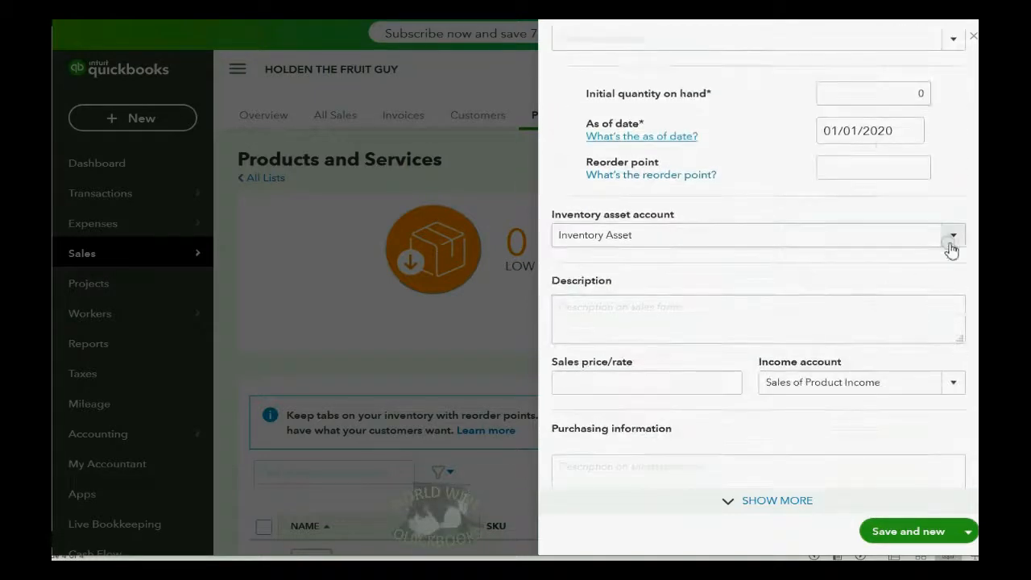
pyautogui.click(951, 242)
pyautogui.click(953, 246)
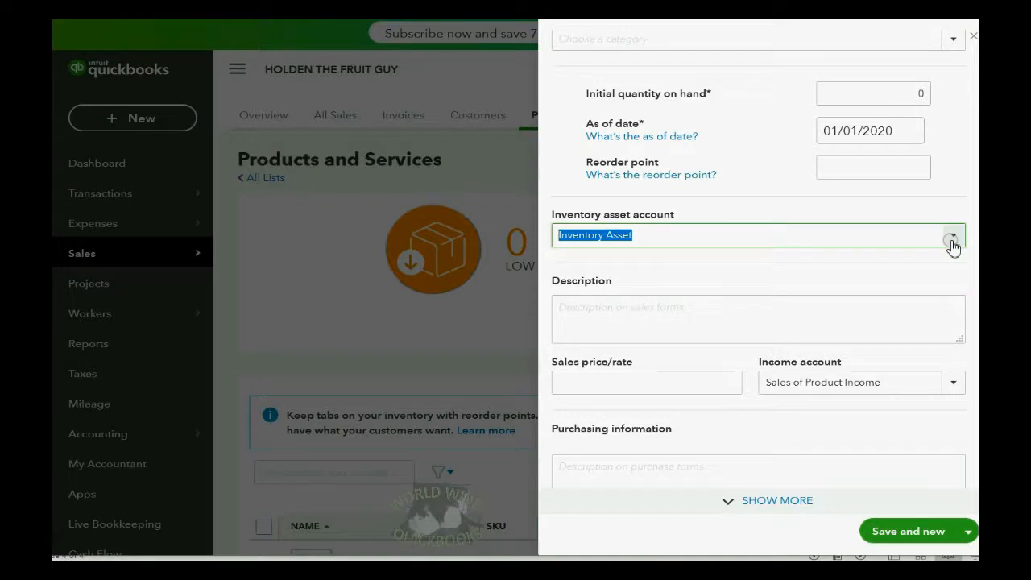
pyautogui.scroll(-2, 953, 246)
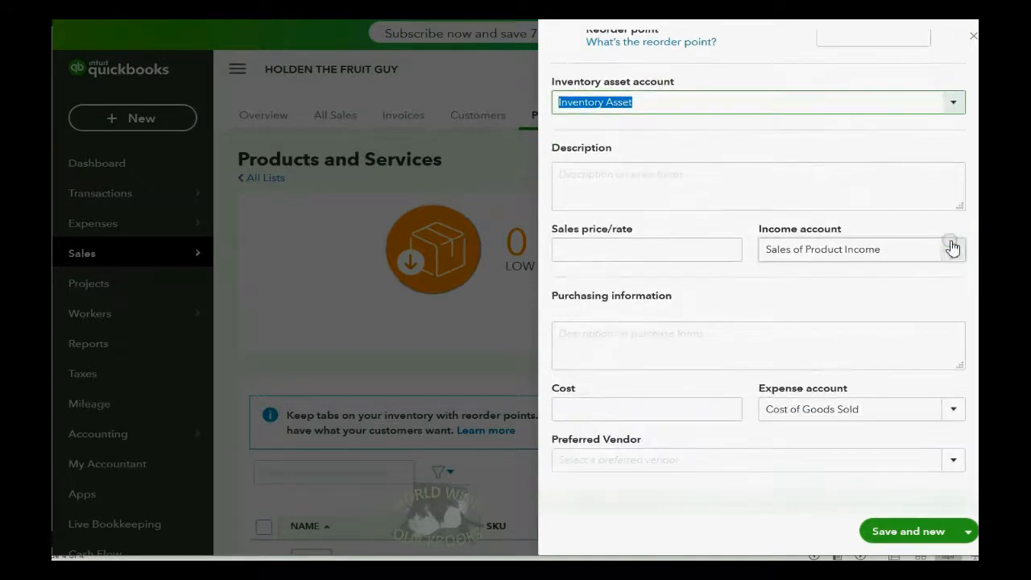
pyautogui.click(953, 251)
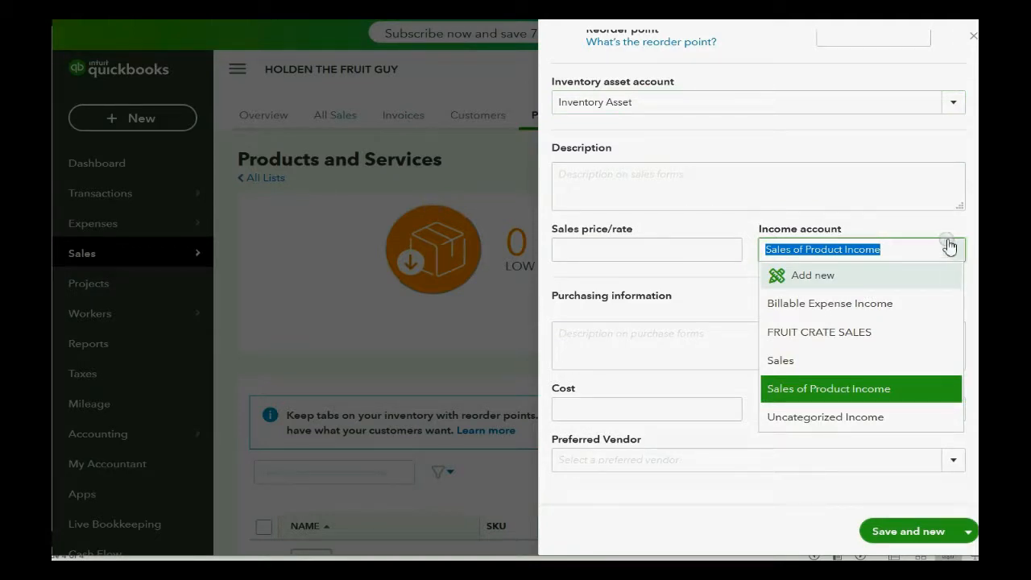
pyautogui.click(951, 249)
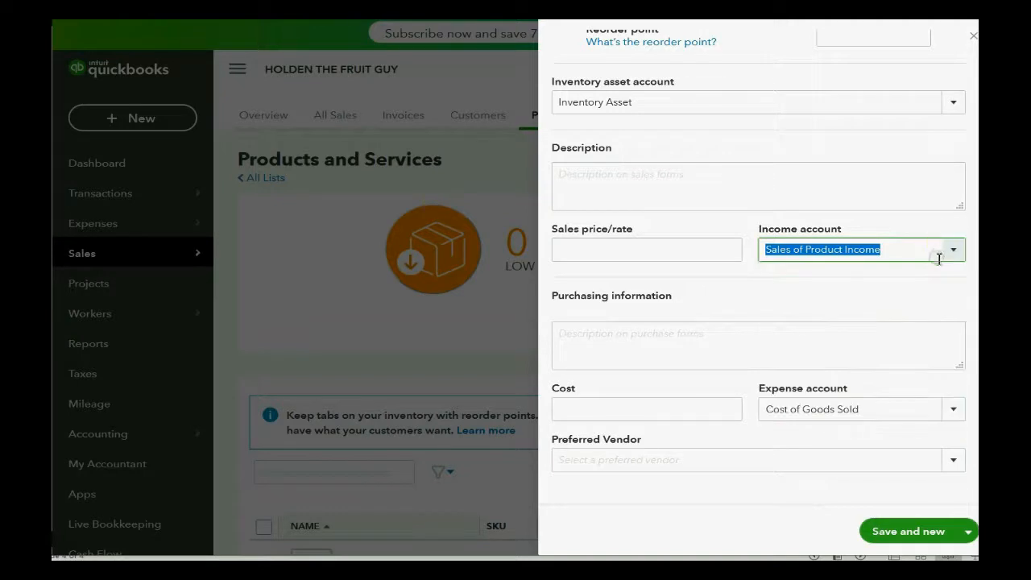
pyautogui.click(949, 410)
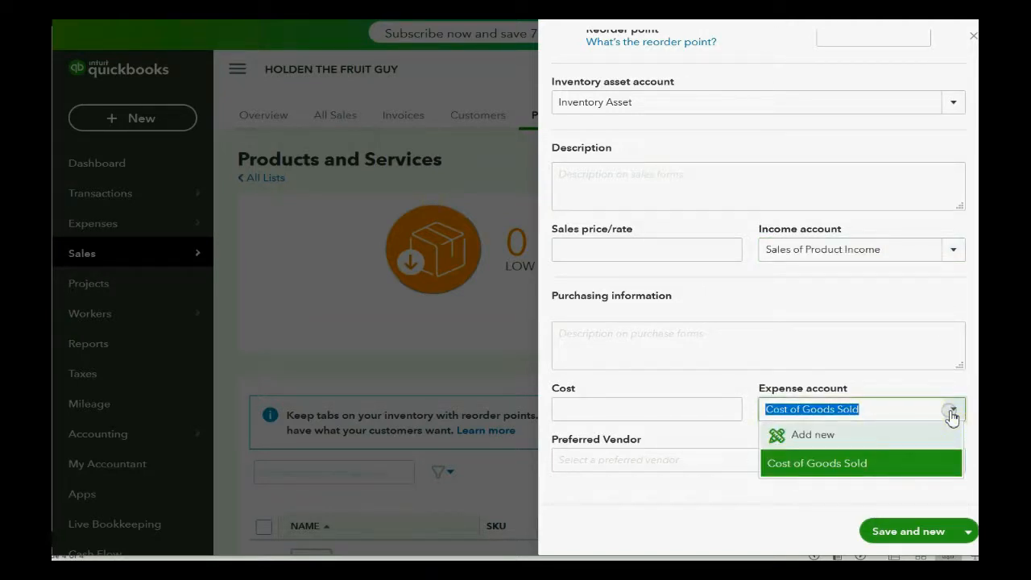
pyautogui.click(952, 412)
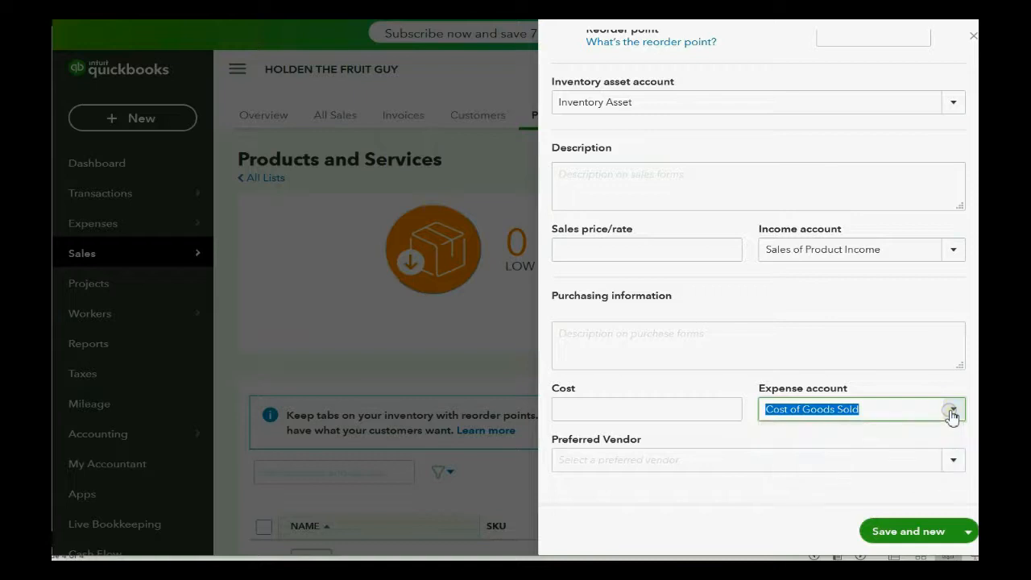
# Set the BANANAS item's sales price to 100 and its cost to 20
pyautogui.click(641, 244)
pyautogui.write('100')
pyautogui.press('Tab')
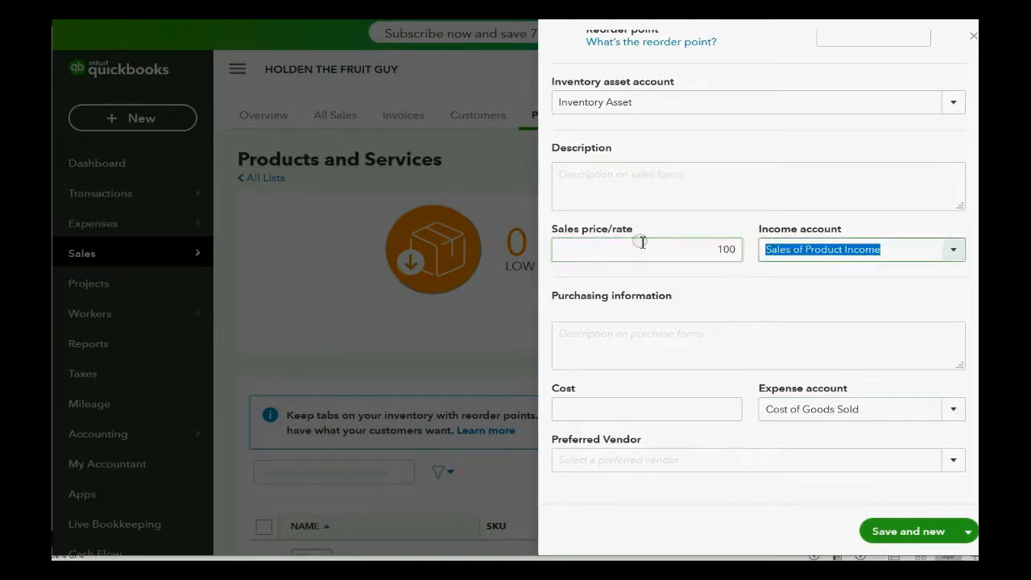
pyautogui.click(637, 407)
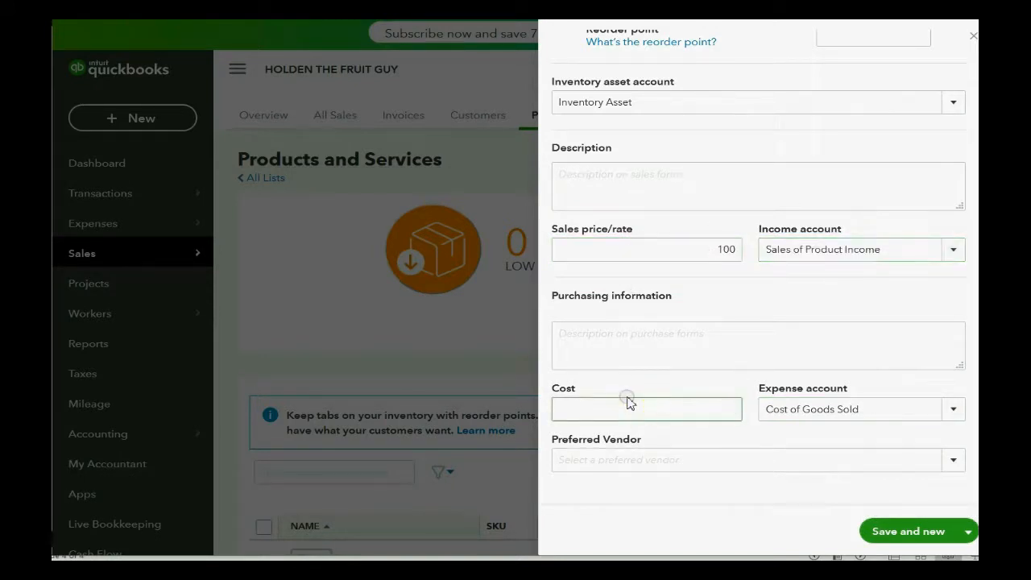
pyautogui.write('20')
pyautogui.press('Tab')
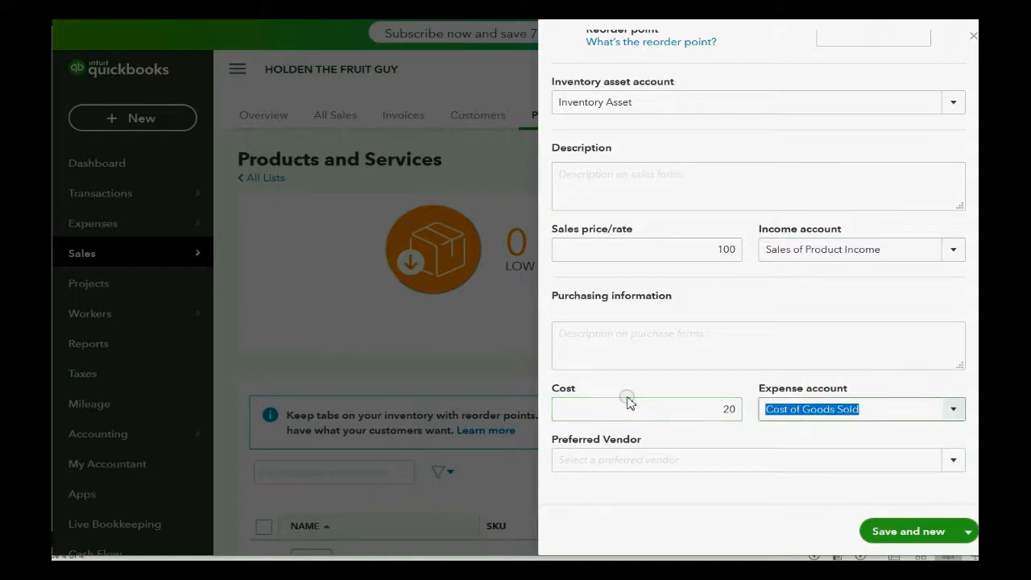
# Save and close the BANANAS item, reselecting 01/01/2020 as its as of date, and view it in the products list
pyautogui.click(967, 532)
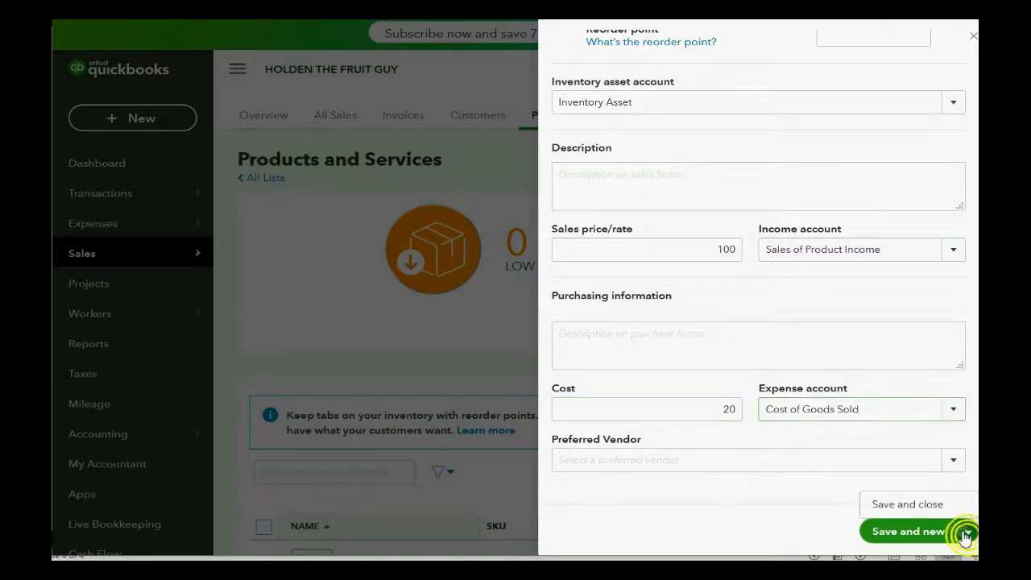
pyautogui.click(943, 510)
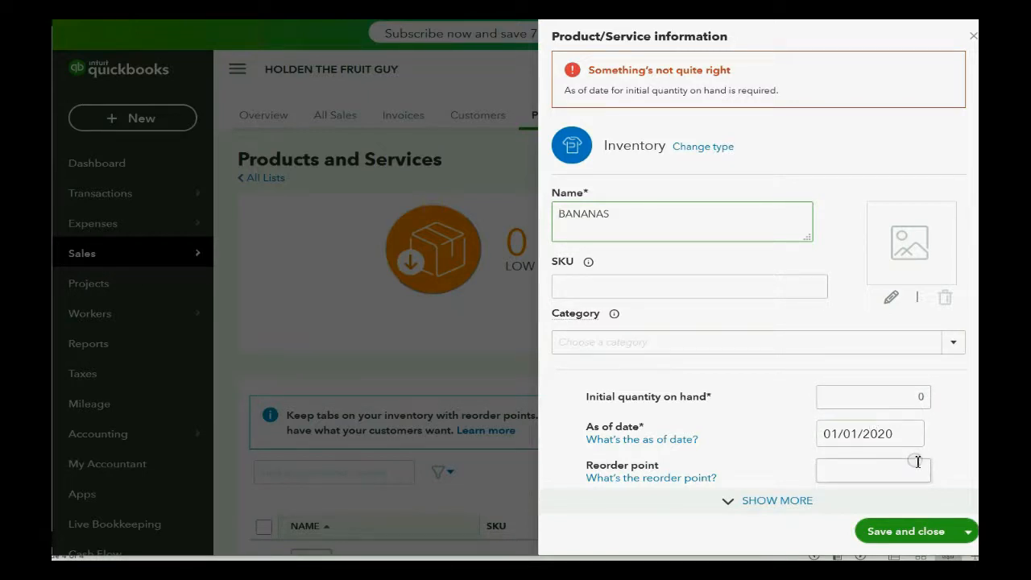
pyautogui.click(915, 438)
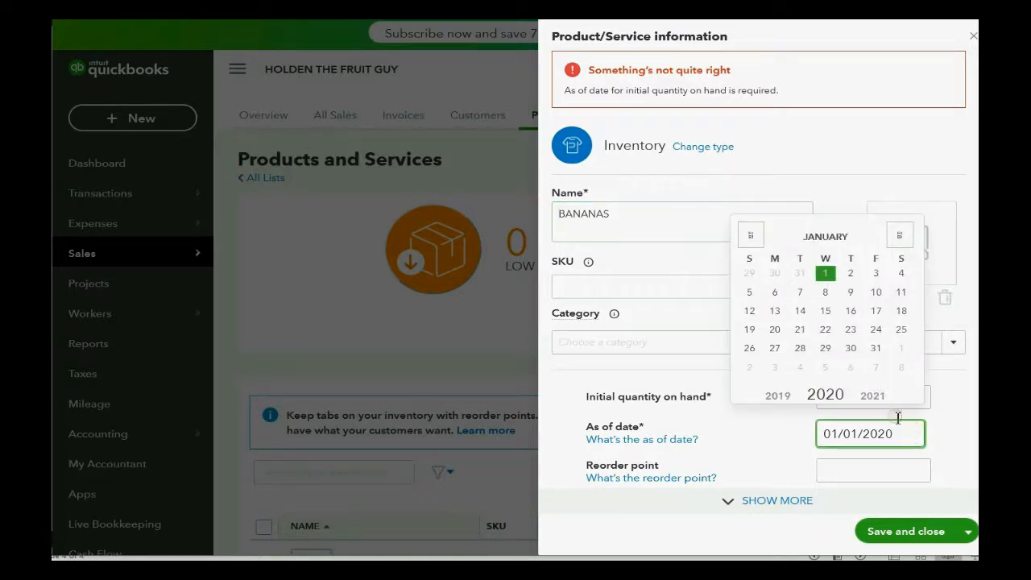
pyautogui.click(826, 275)
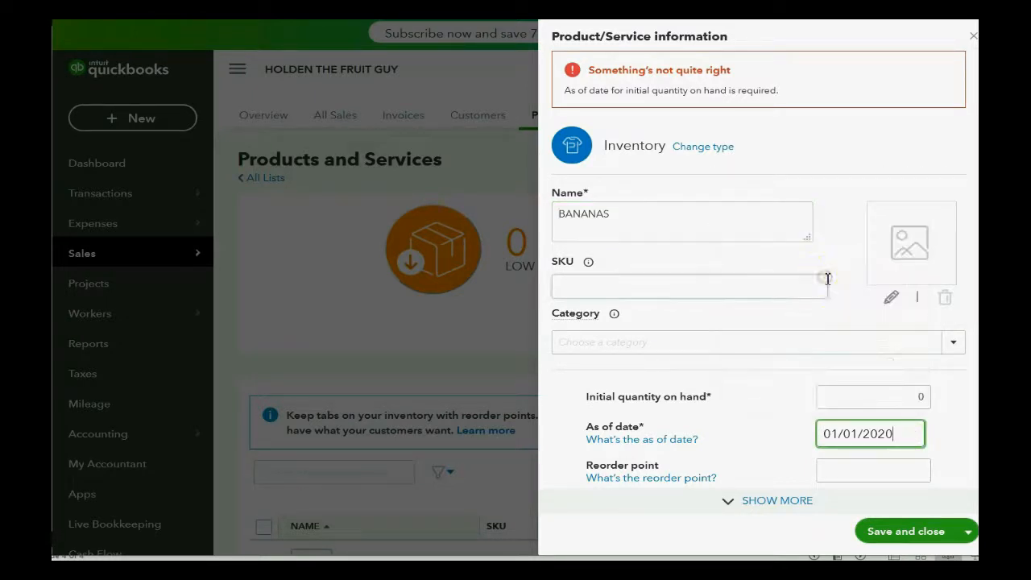
pyautogui.click(916, 530)
pyautogui.scroll(-4, 765, 346)
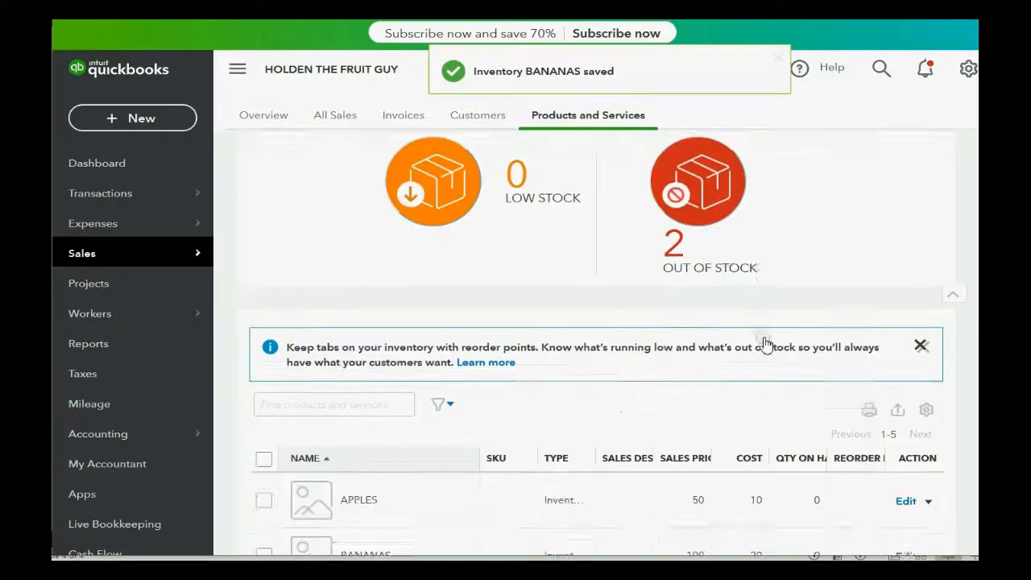
pyautogui.scroll(-1, 764, 343)
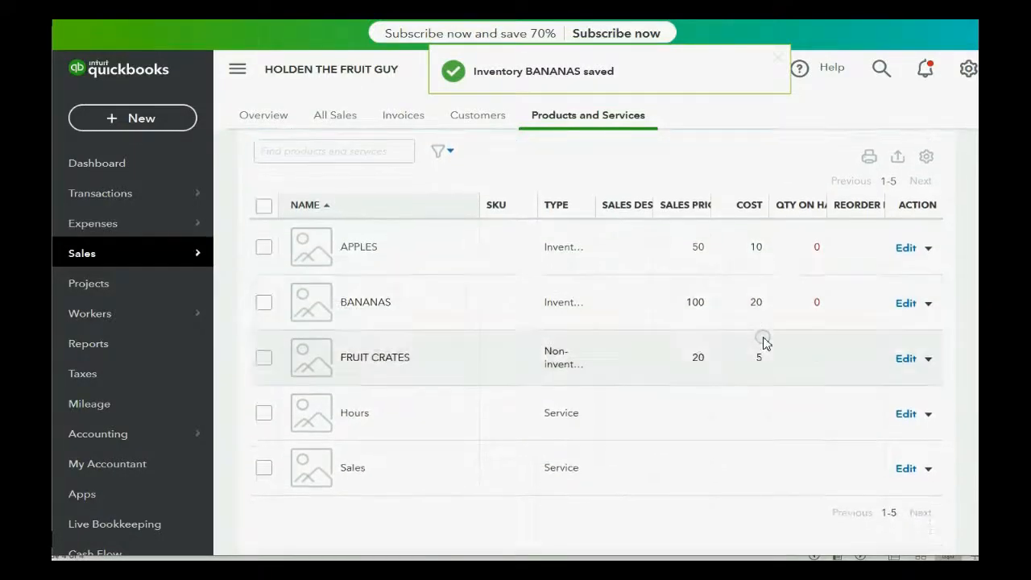